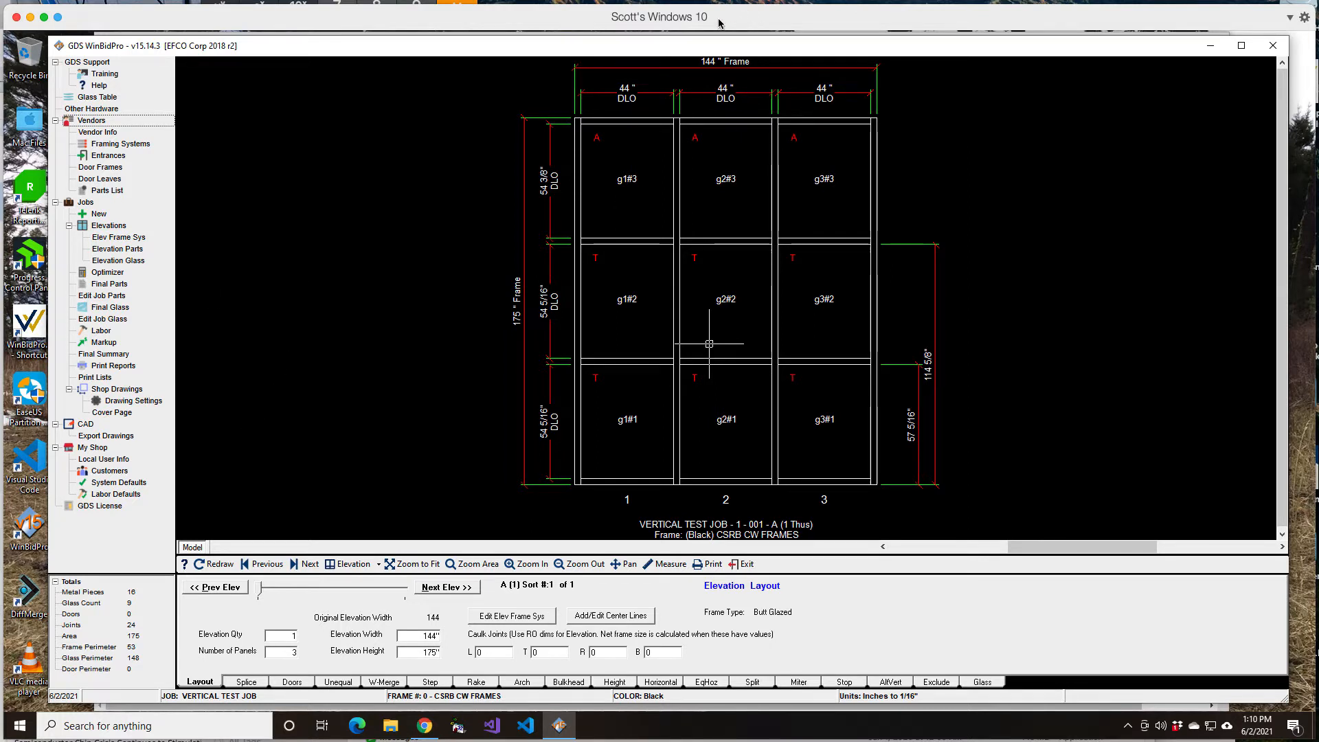
# Step: Switch to Chrome and review the WinBidPro change log, checking the downloads page and reopening the log from there
pyautogui.click(426, 733)
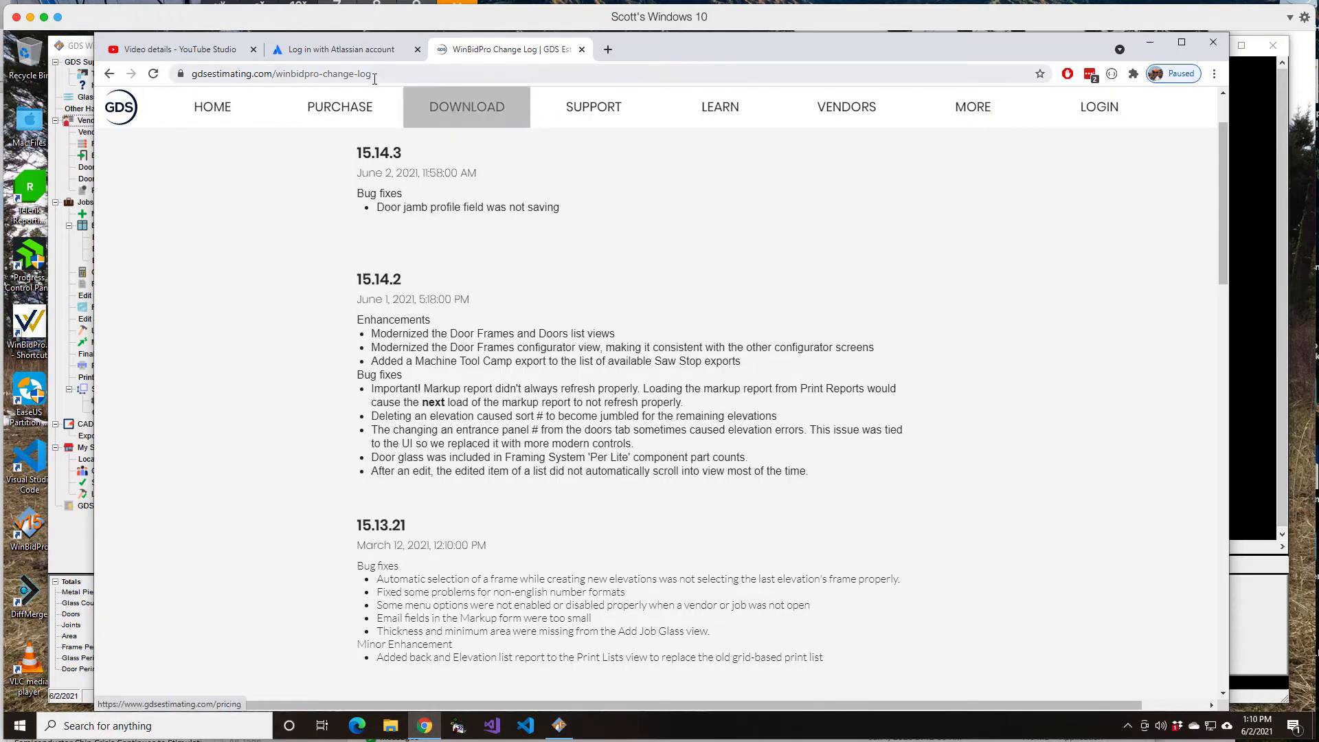
pyautogui.scroll(-1, 464, 411)
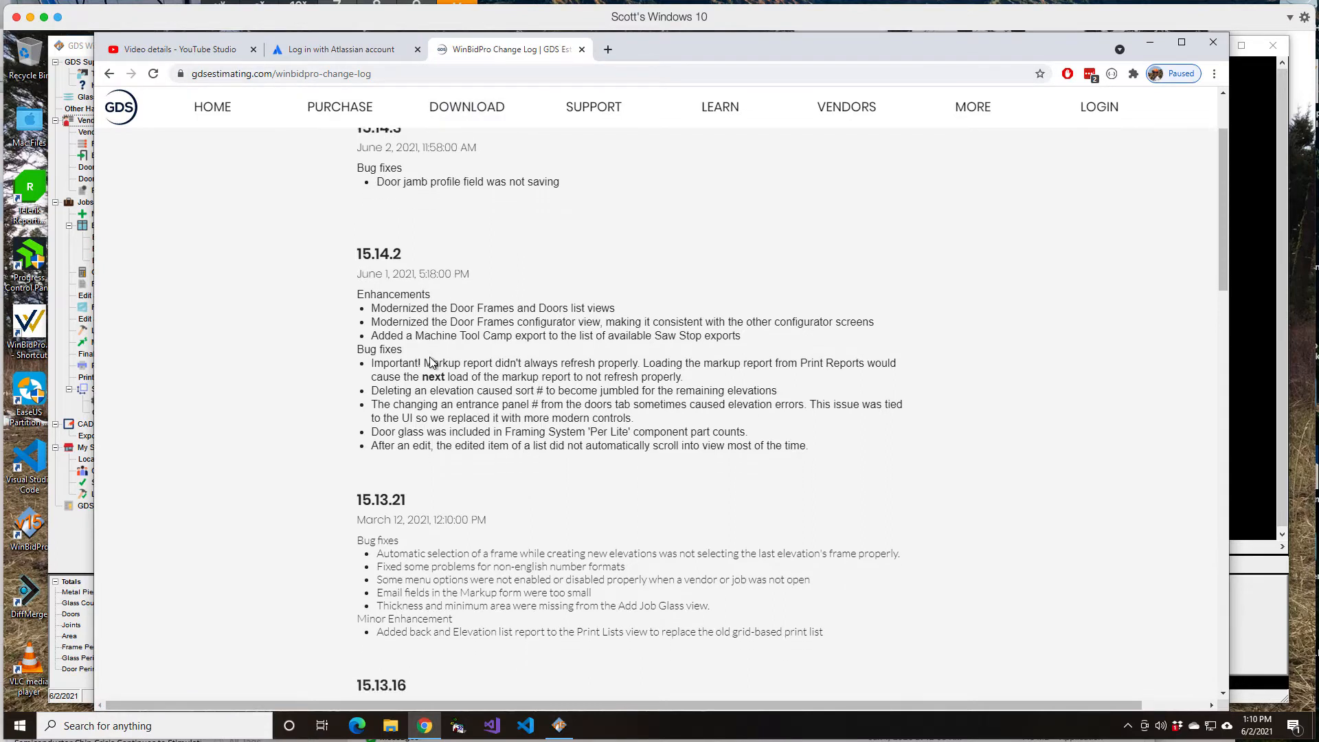
pyautogui.scroll(3, 413, 330)
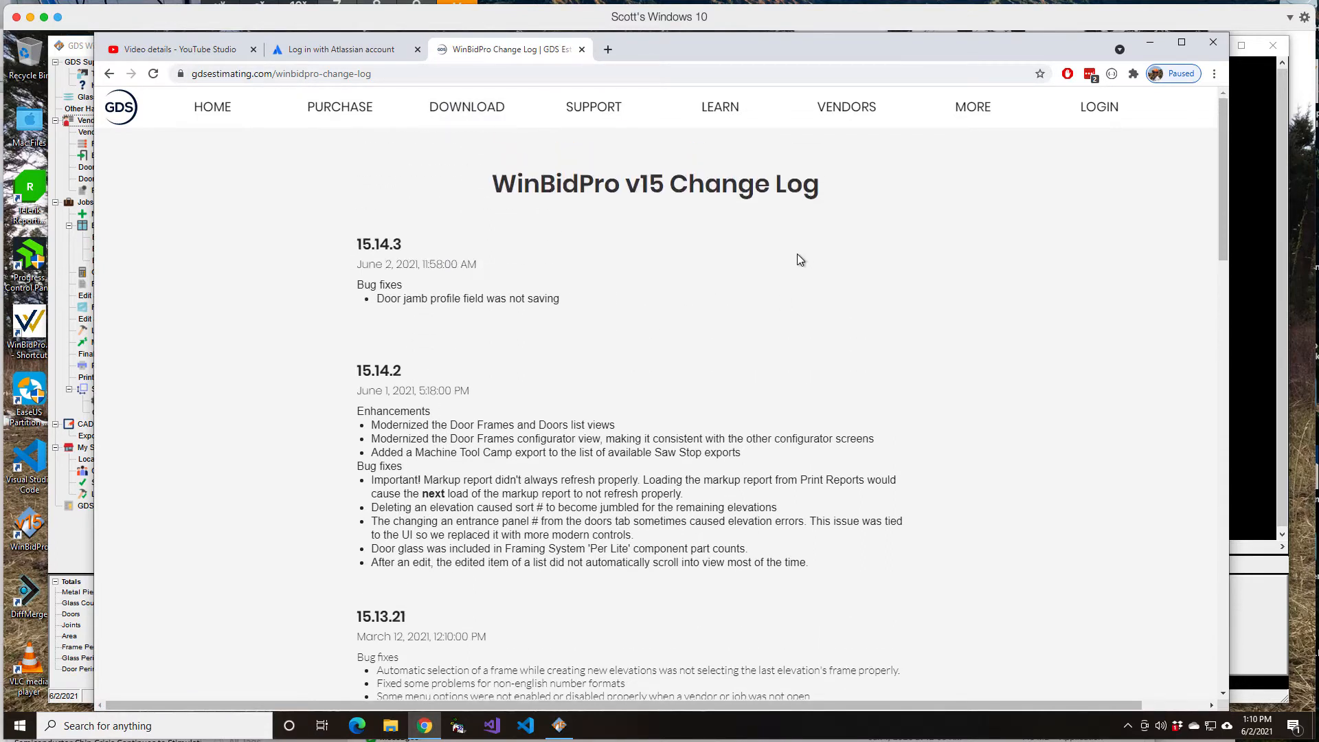
pyautogui.click(109, 73)
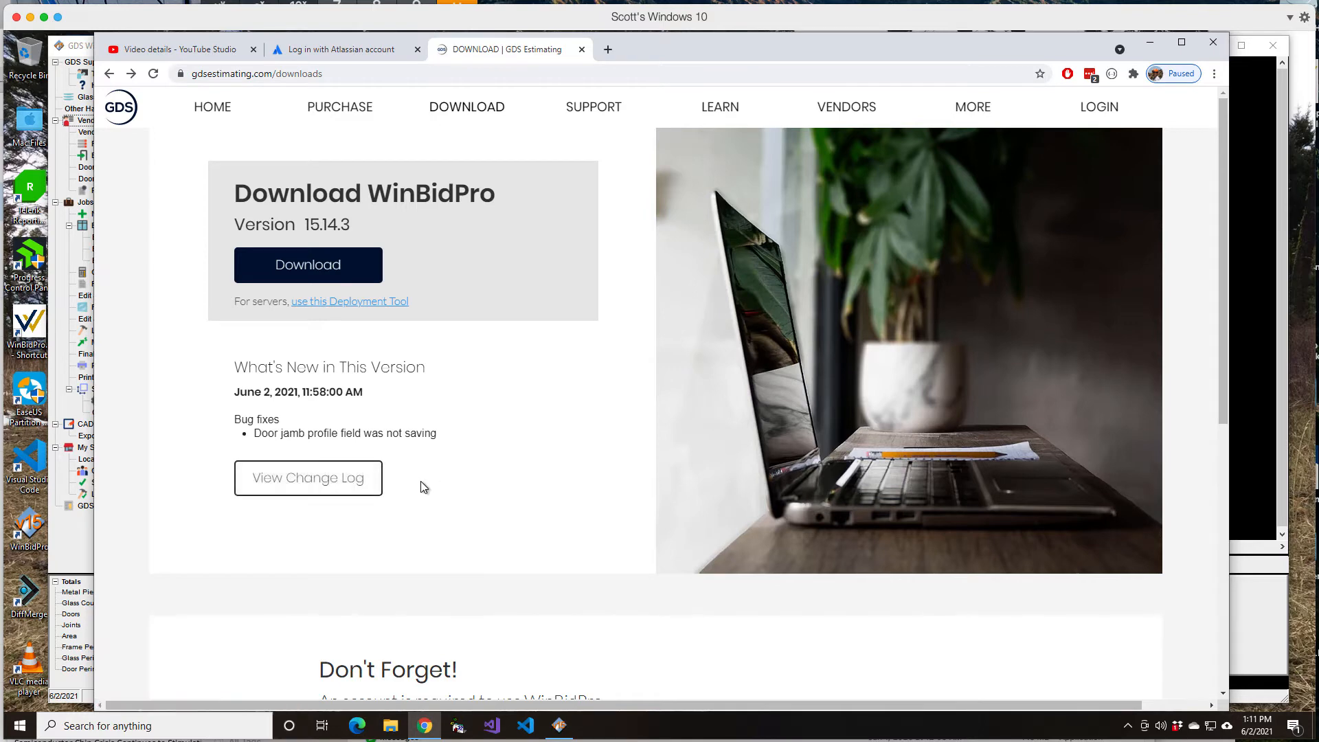
pyautogui.click(336, 491)
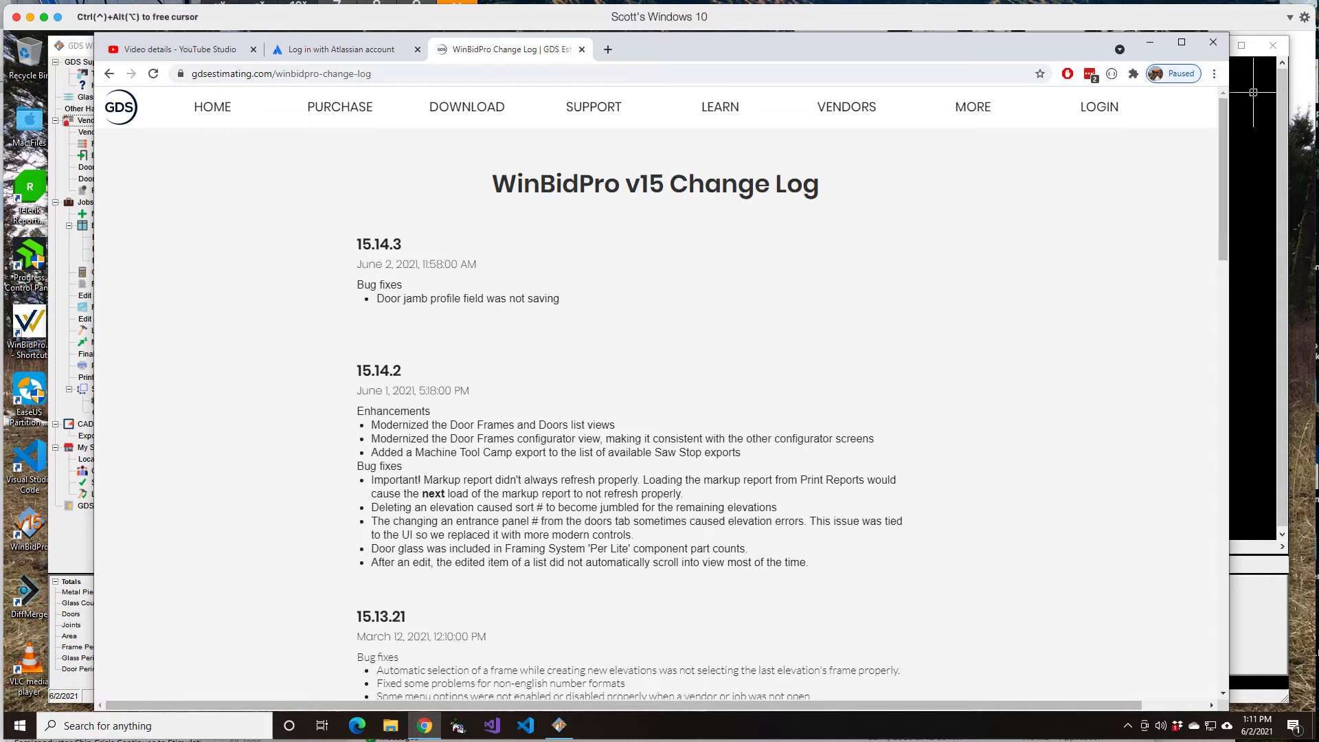
# Step: Switch back to WinBidPro, open the vendor's Door Frames list and widen its window to show all columns through Subframe
pyautogui.click(1253, 92)
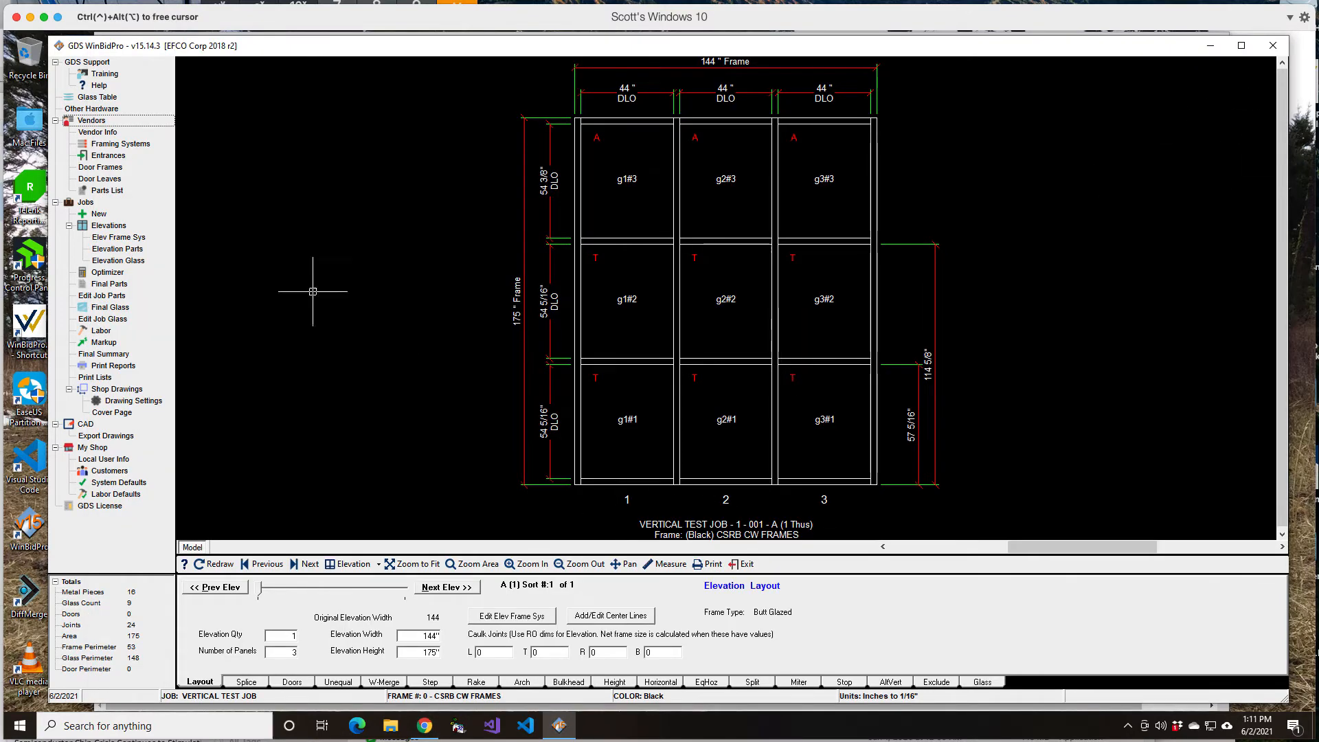
pyautogui.click(142, 181)
pyautogui.doubleClick(110, 169)
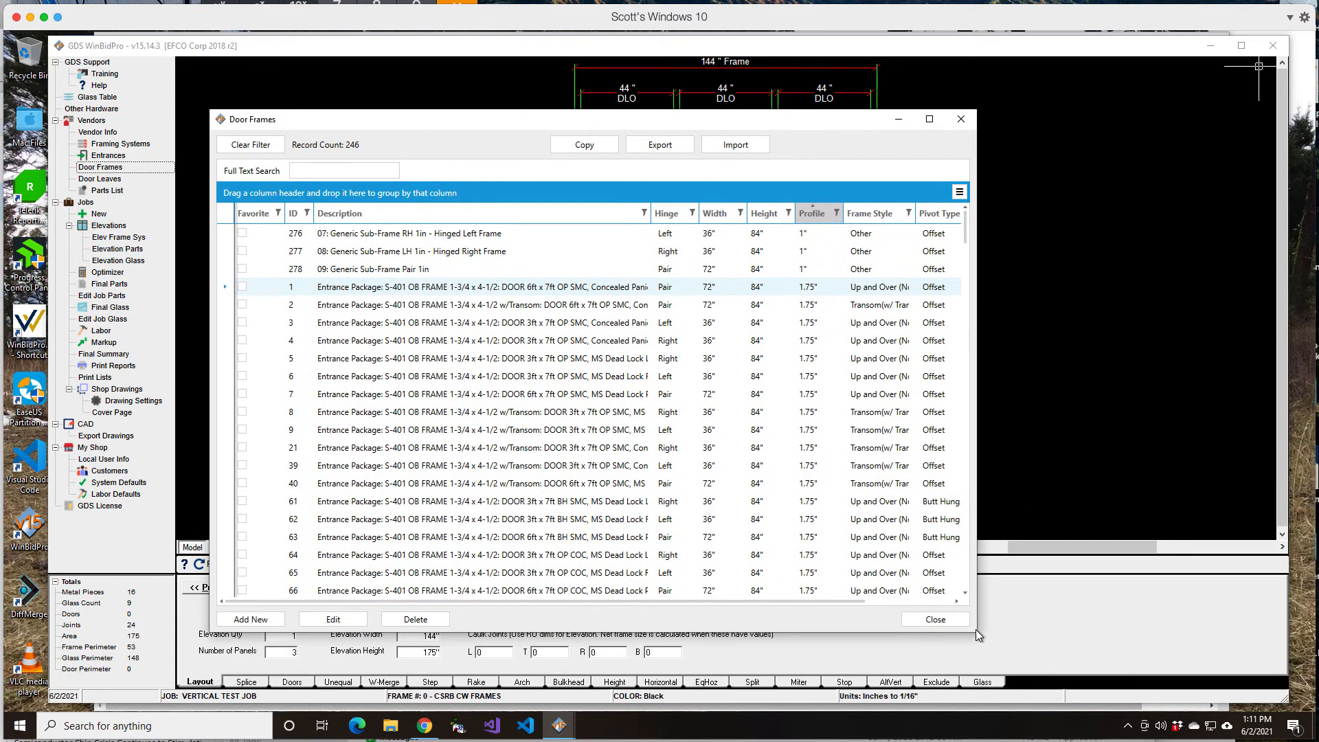
pyautogui.moveTo(976, 638); pyautogui.dragTo(1145, 636)
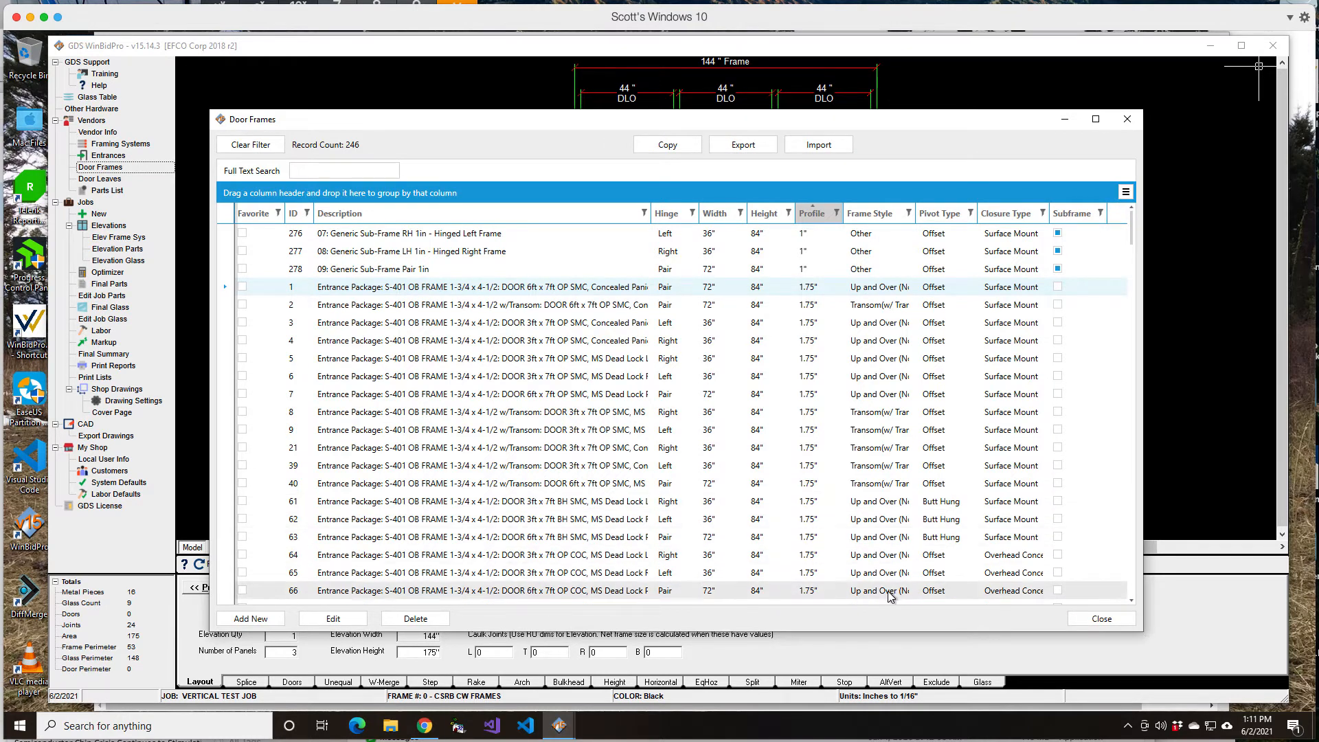
# Step: Examine the filter values and conditions available for the Description column of the Door Frames list
pyautogui.click(327, 172)
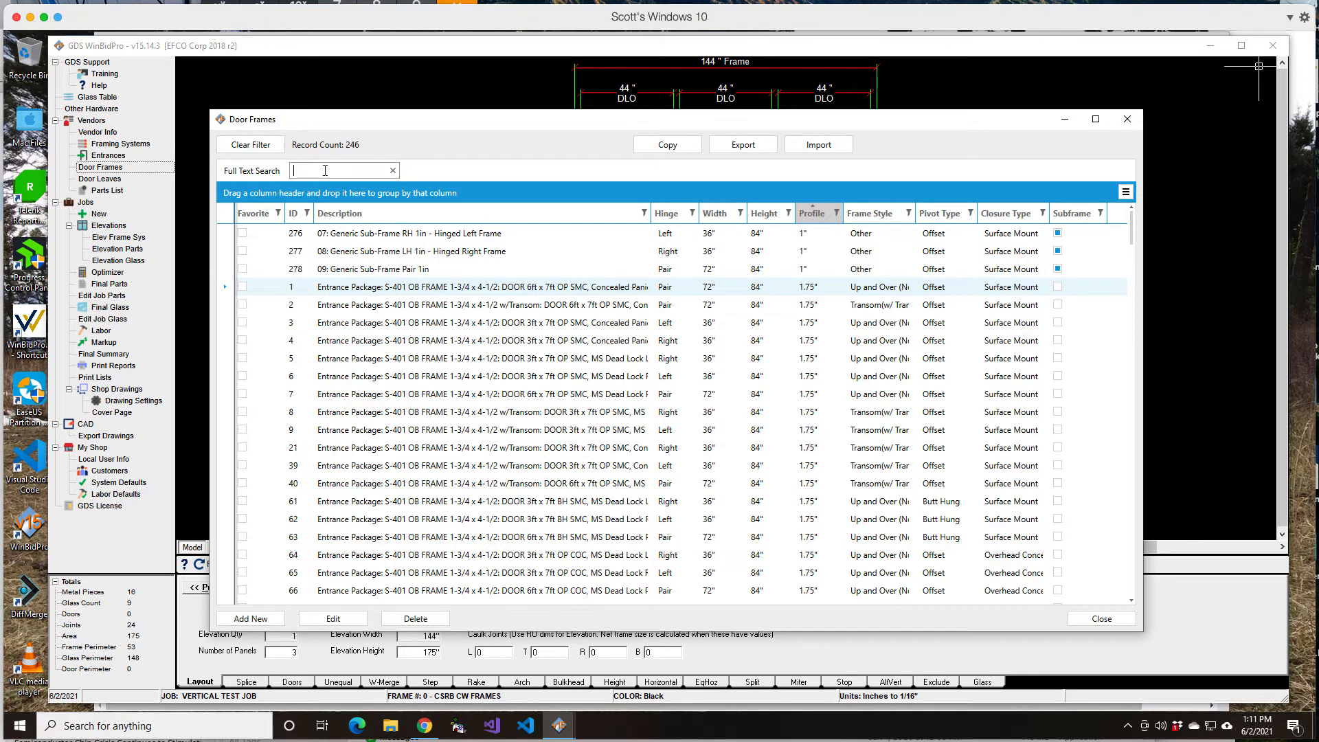
pyautogui.click(643, 213)
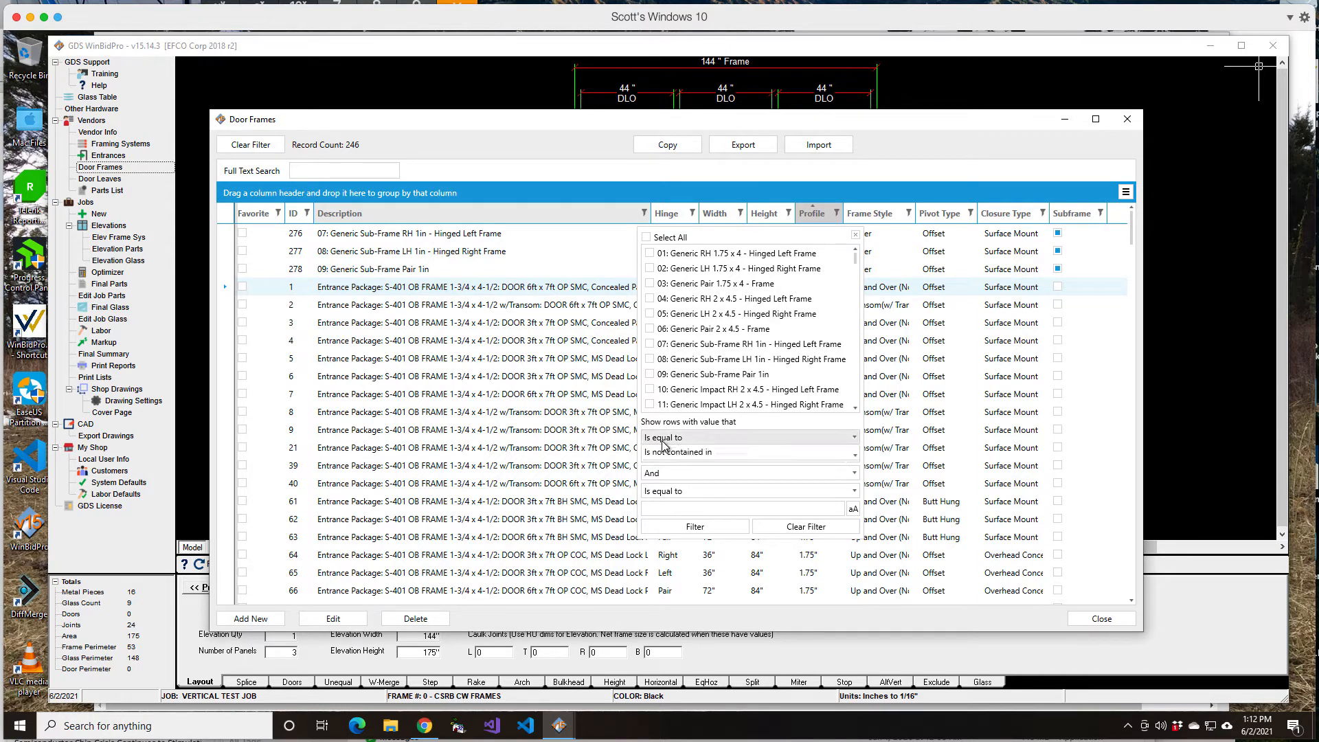
pyautogui.click(663, 438)
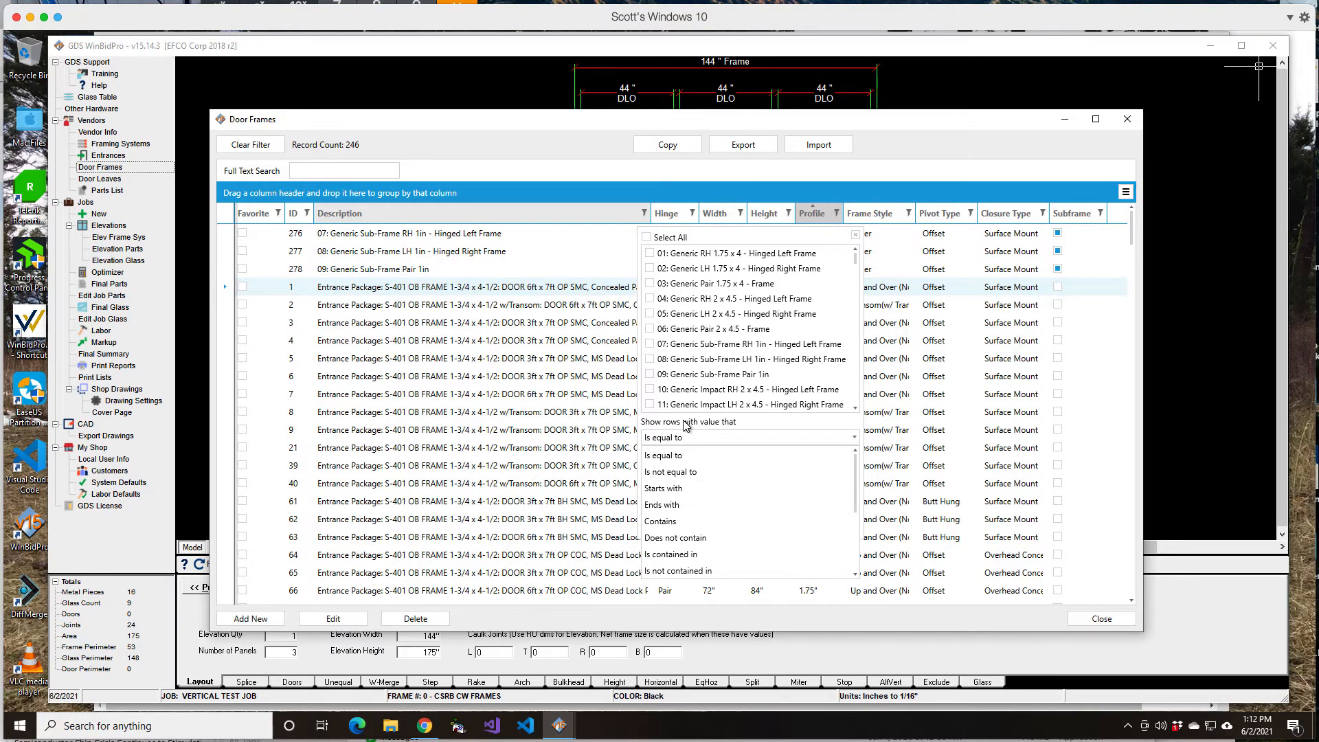
pyautogui.click(591, 185)
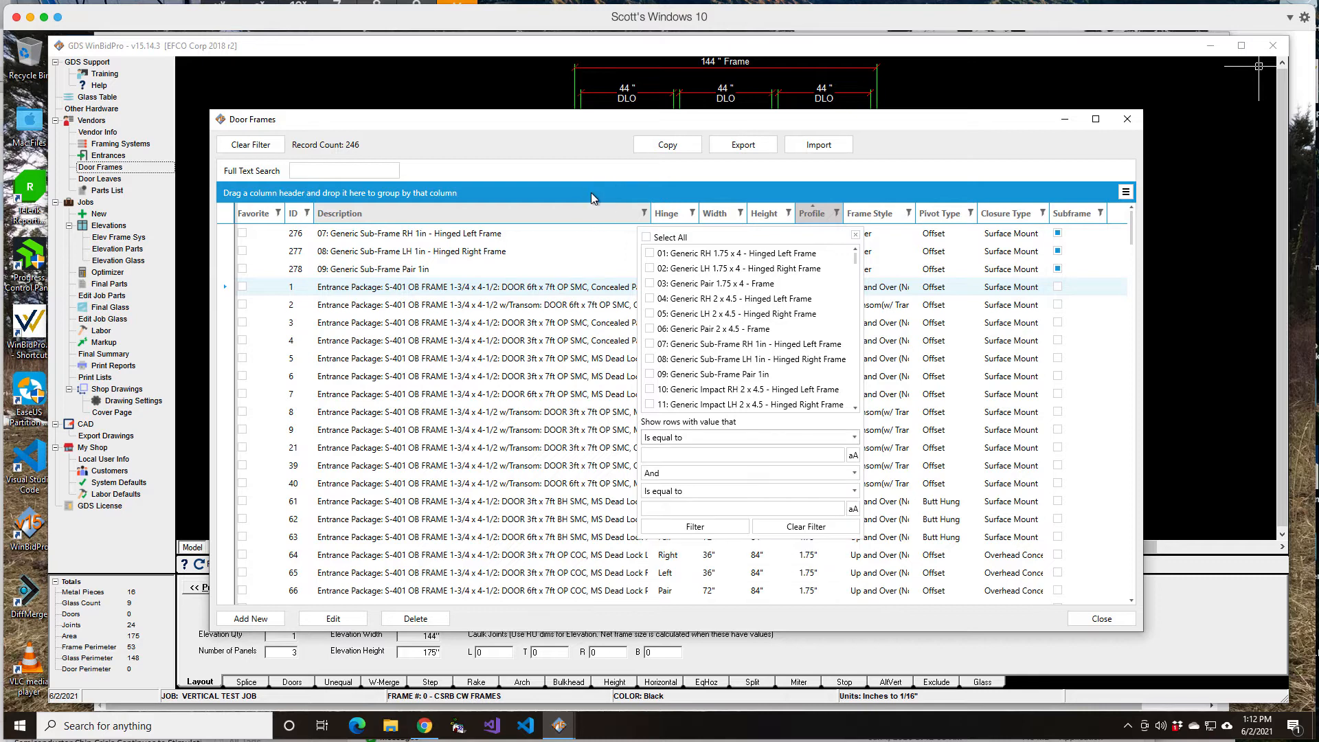
pyautogui.click(908, 151)
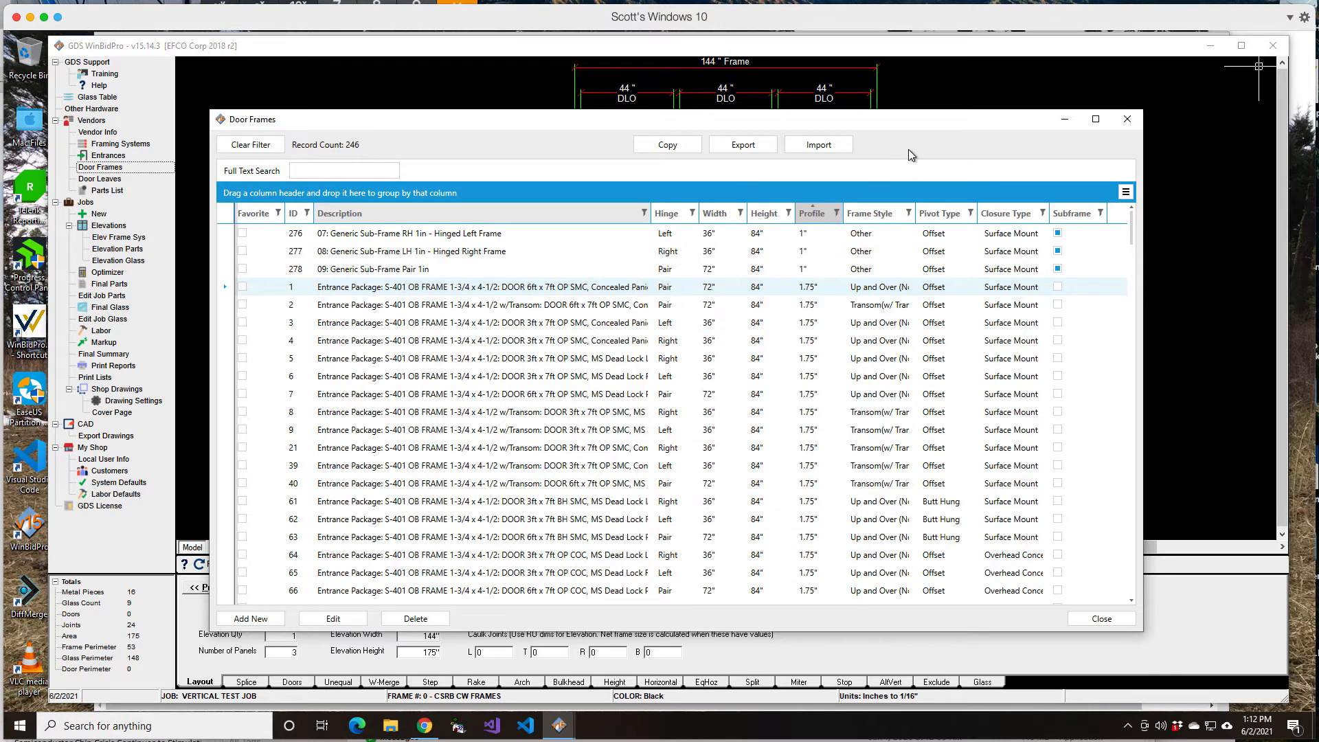
# Step: Filter the door frames to 36" width, Left hinge and Butt Hung pivot type
pyautogui.click(740, 213)
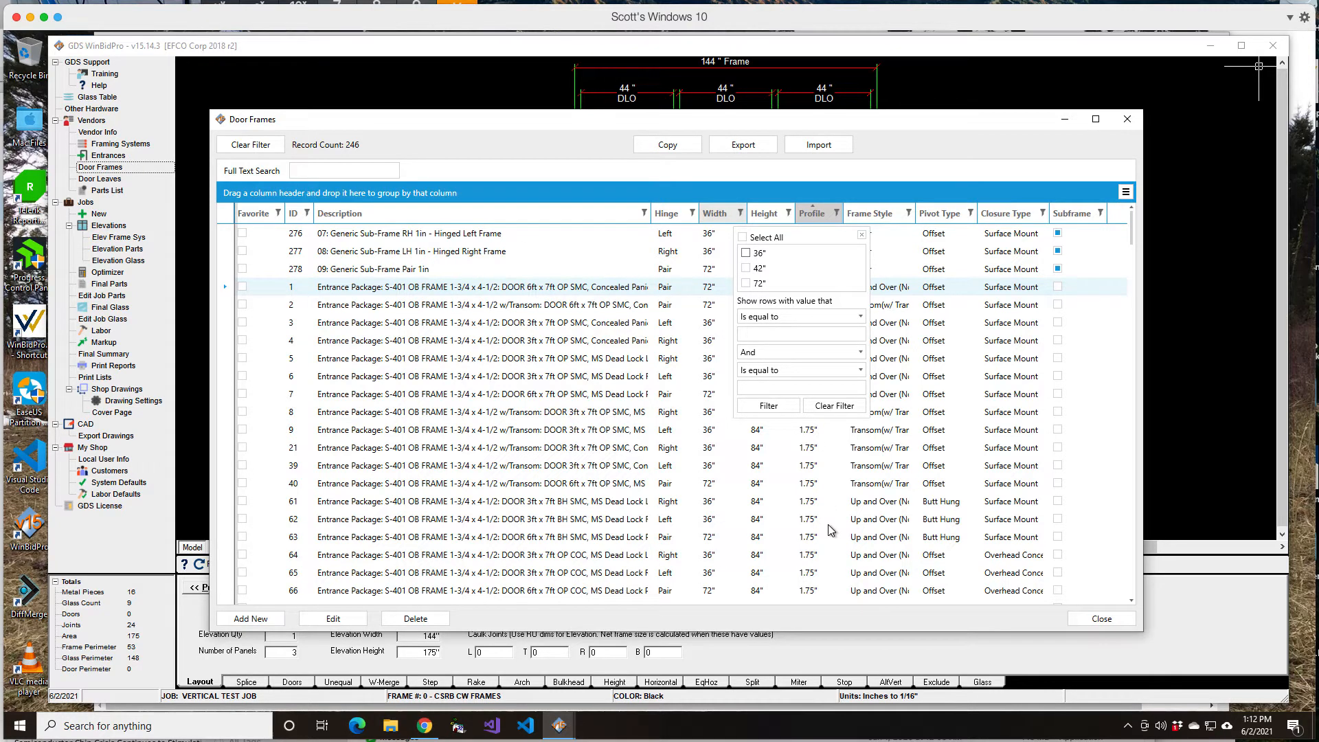
pyautogui.click(745, 253)
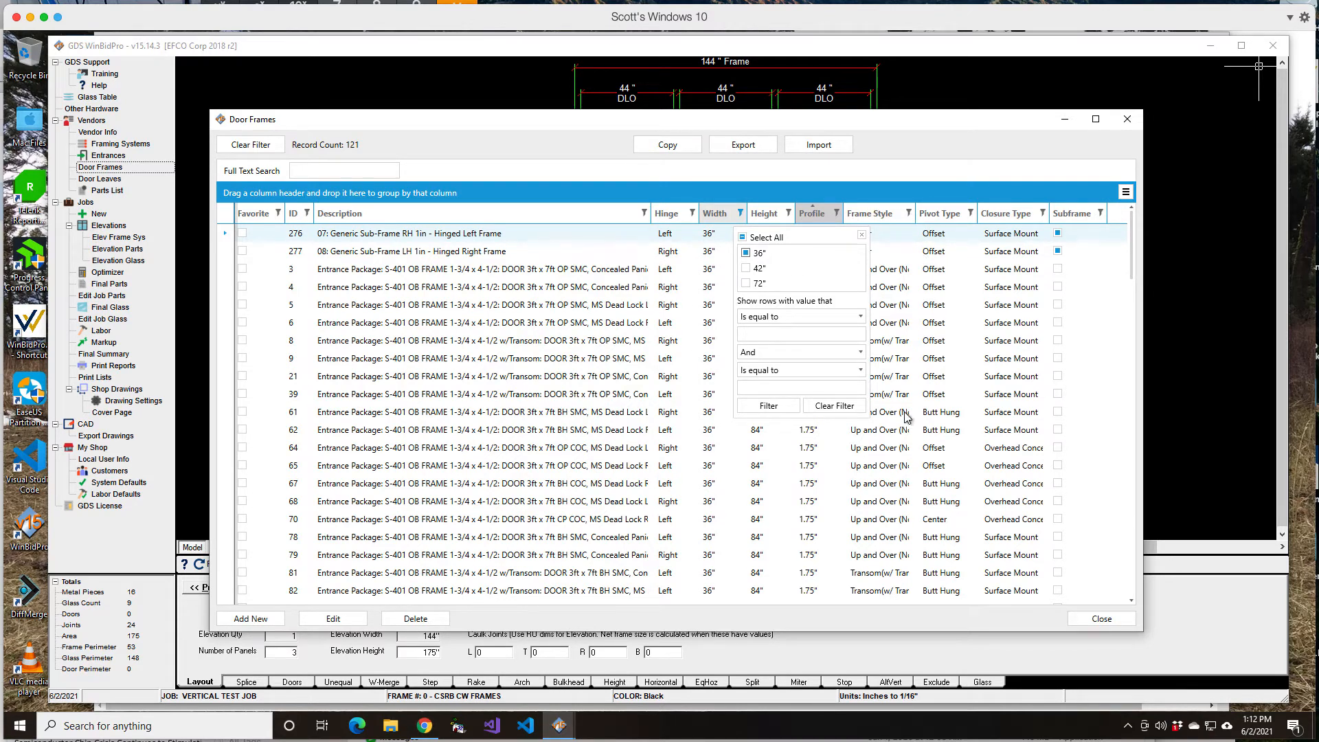
pyautogui.click(692, 214)
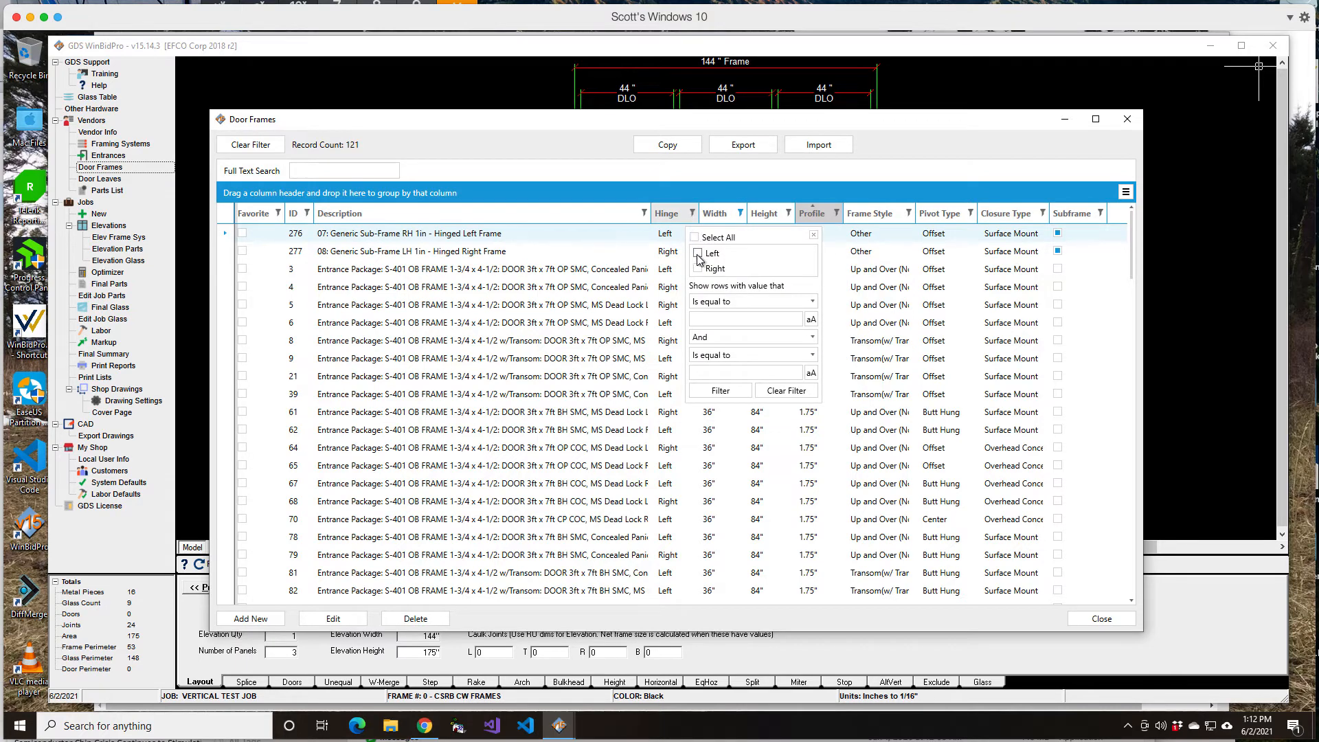
pyautogui.click(698, 254)
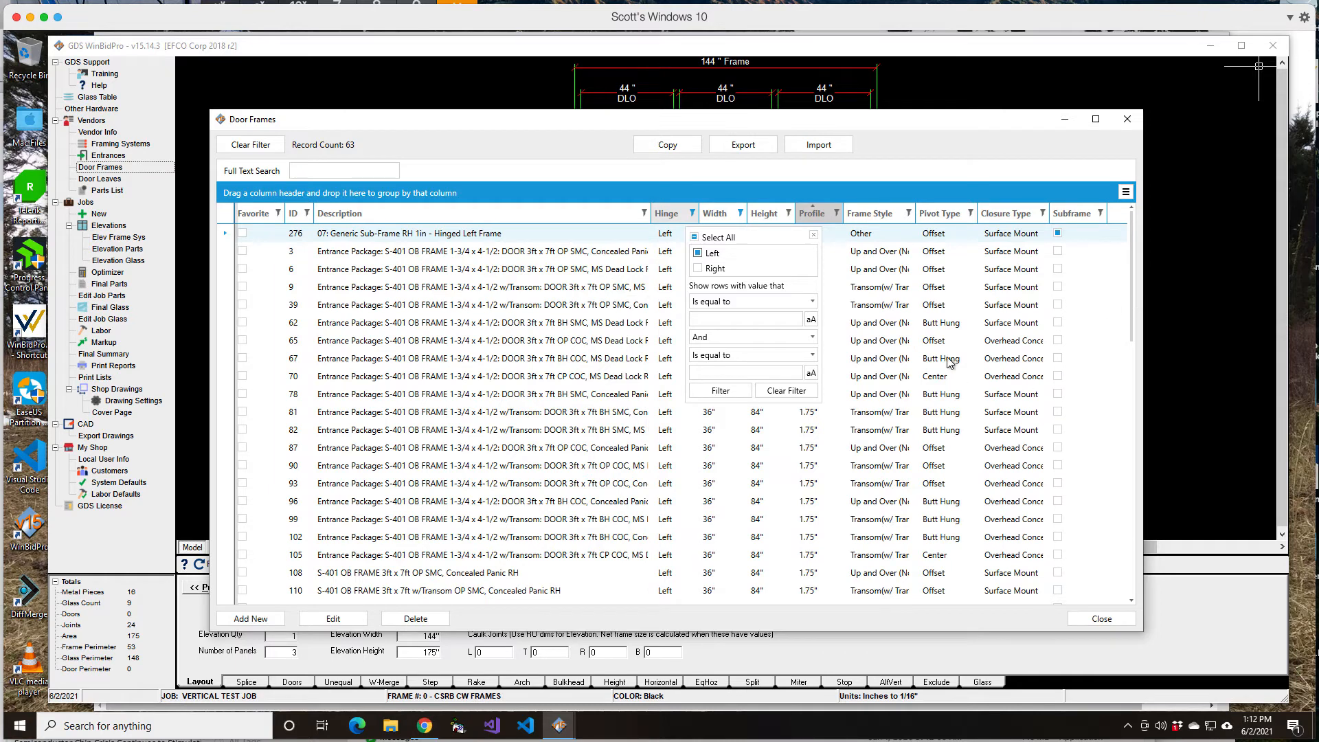
pyautogui.click(969, 215)
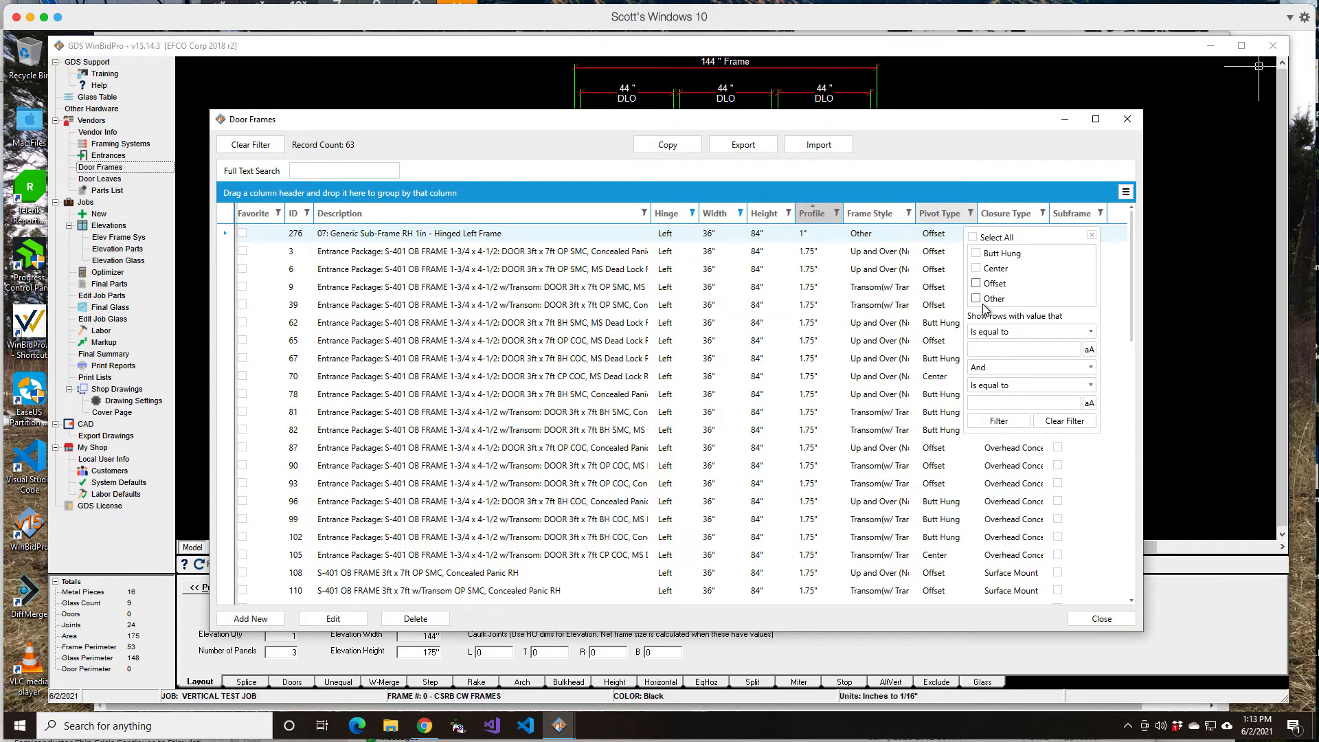
pyautogui.click(976, 254)
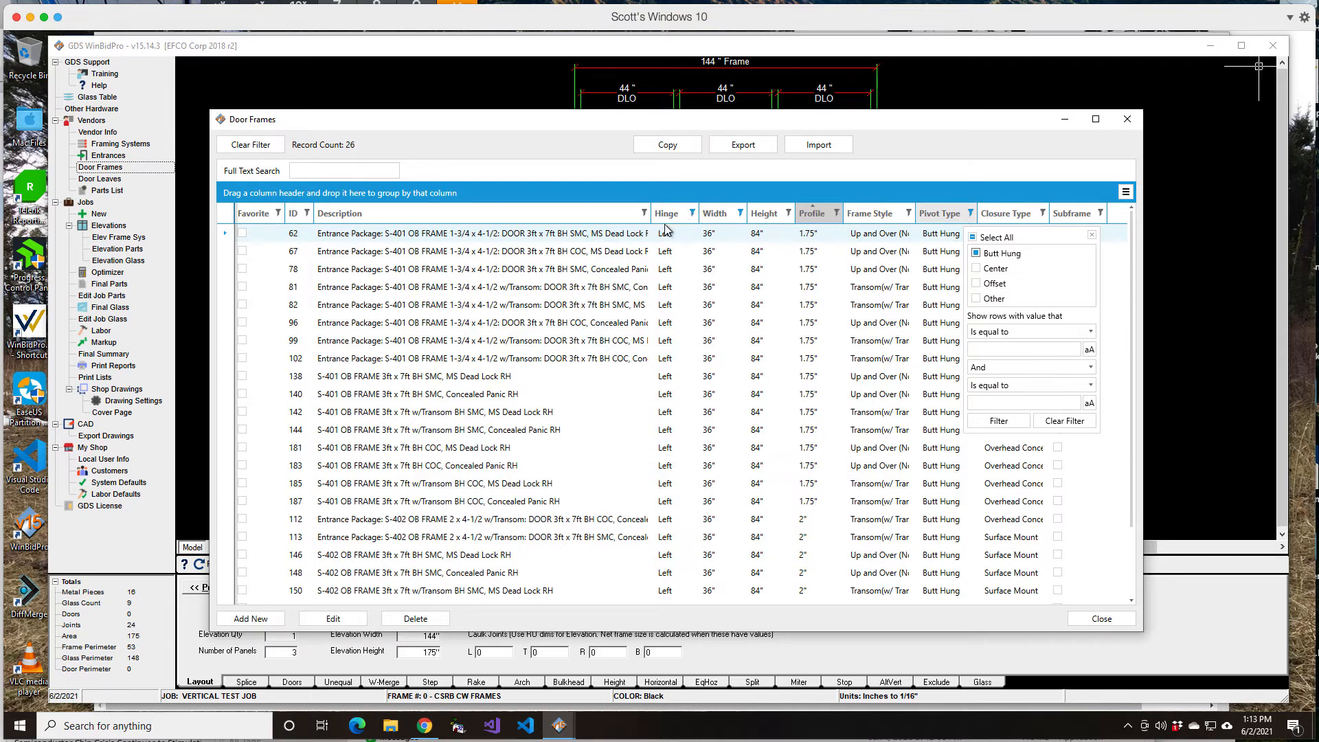
# Step: Clear all filters from the Door Frames list and close it
pyautogui.click(262, 151)
pyautogui.click(261, 151)
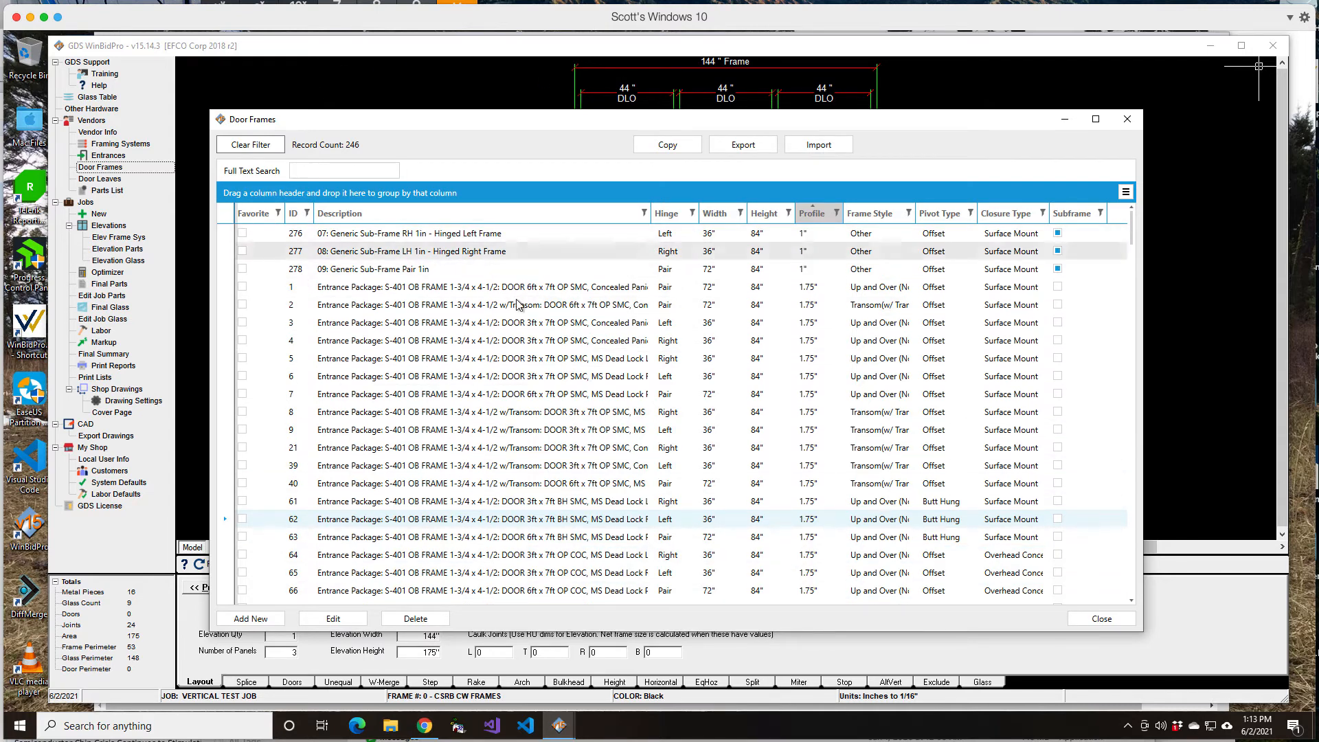
pyautogui.click(1127, 620)
# Step: Open the vendor's Door Leaves list in a taller window to review its columns, and close it
pyautogui.click(101, 178)
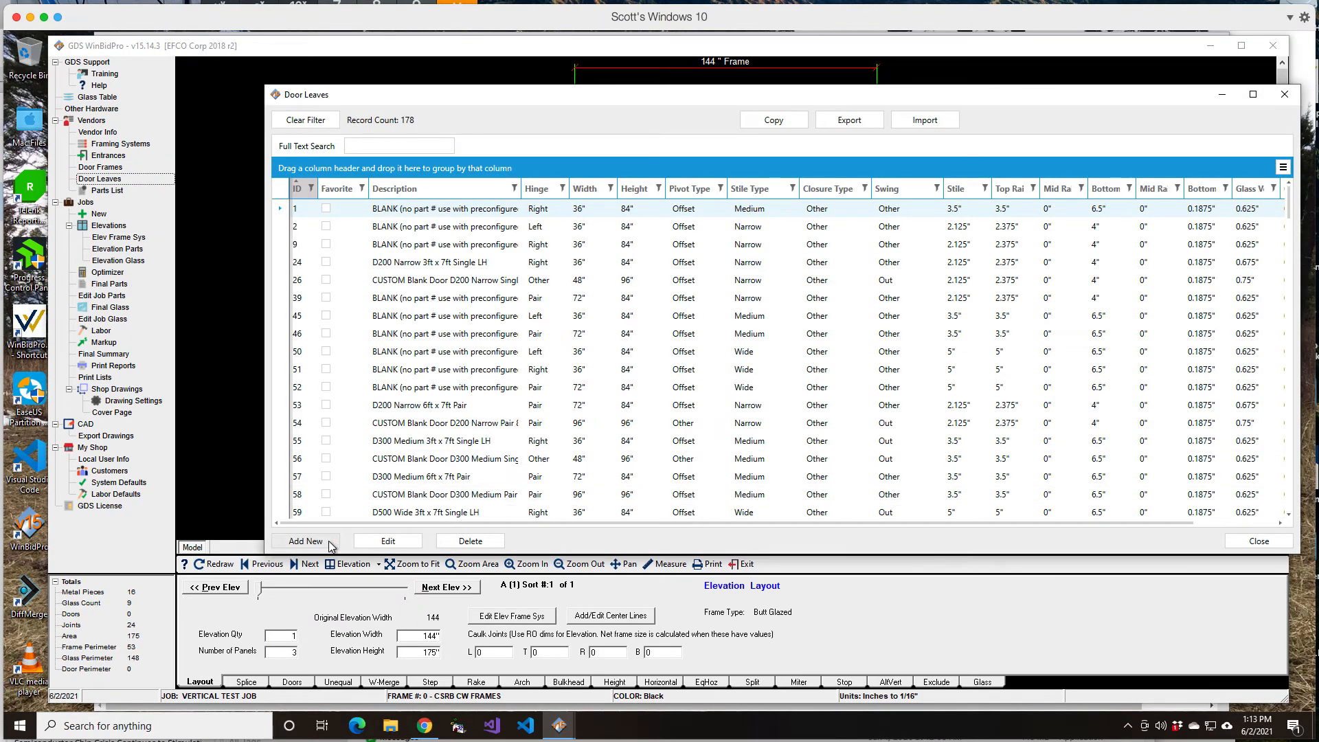
pyautogui.moveTo(266, 554); pyautogui.dragTo(265, 626)
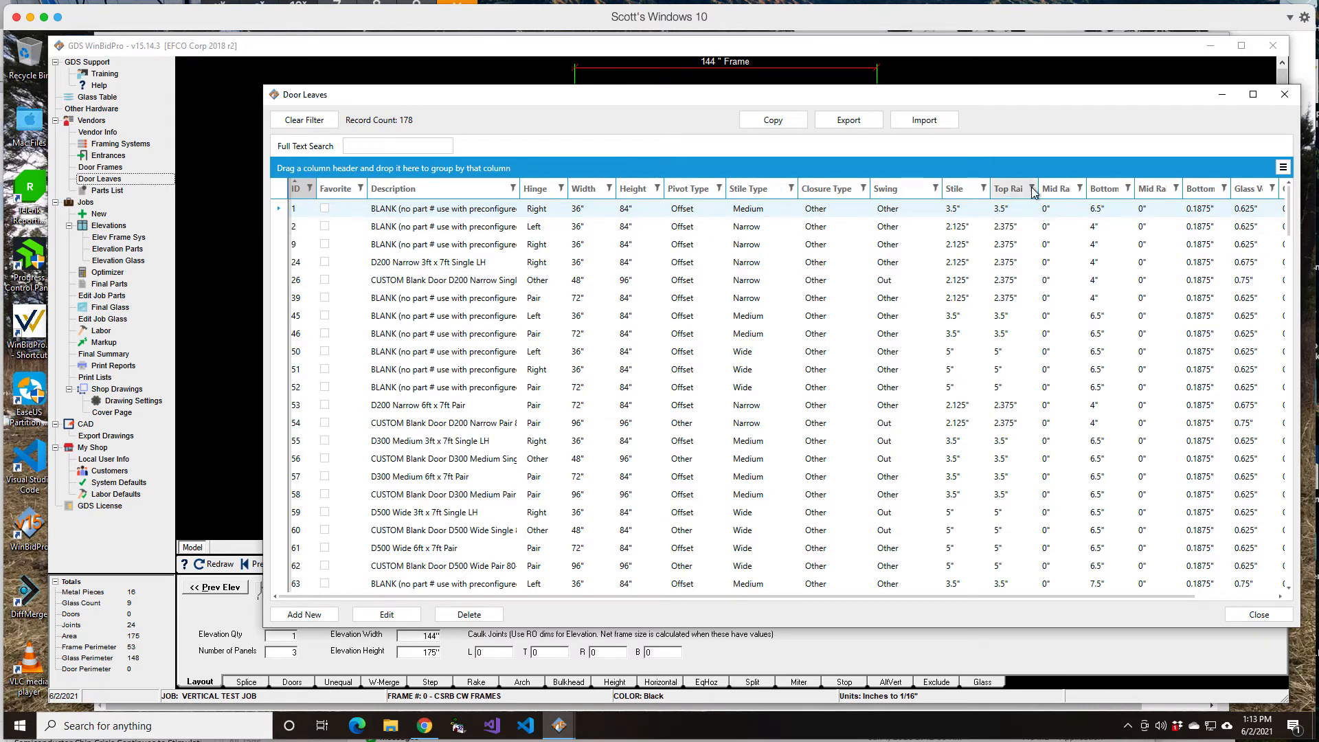
pyautogui.click(1283, 95)
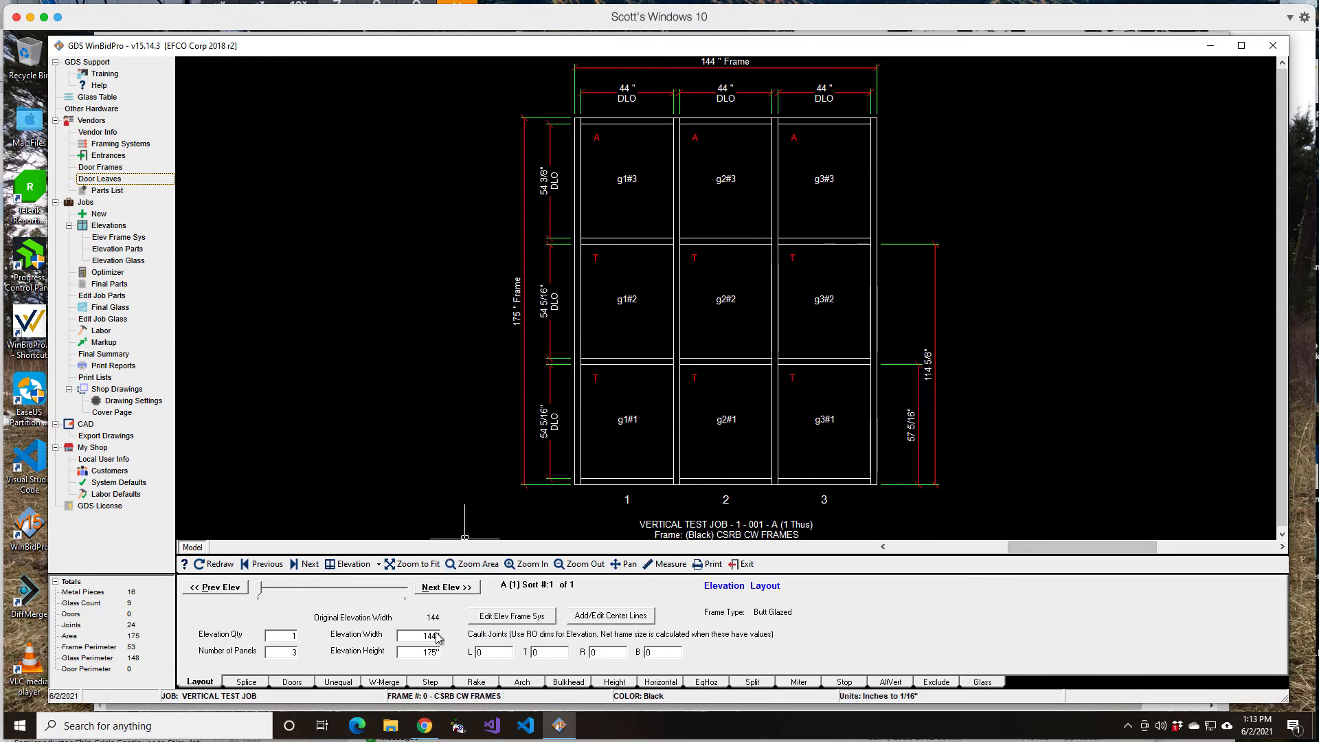
# Step: Show the door entrance settings of the current elevation
pyautogui.click(302, 683)
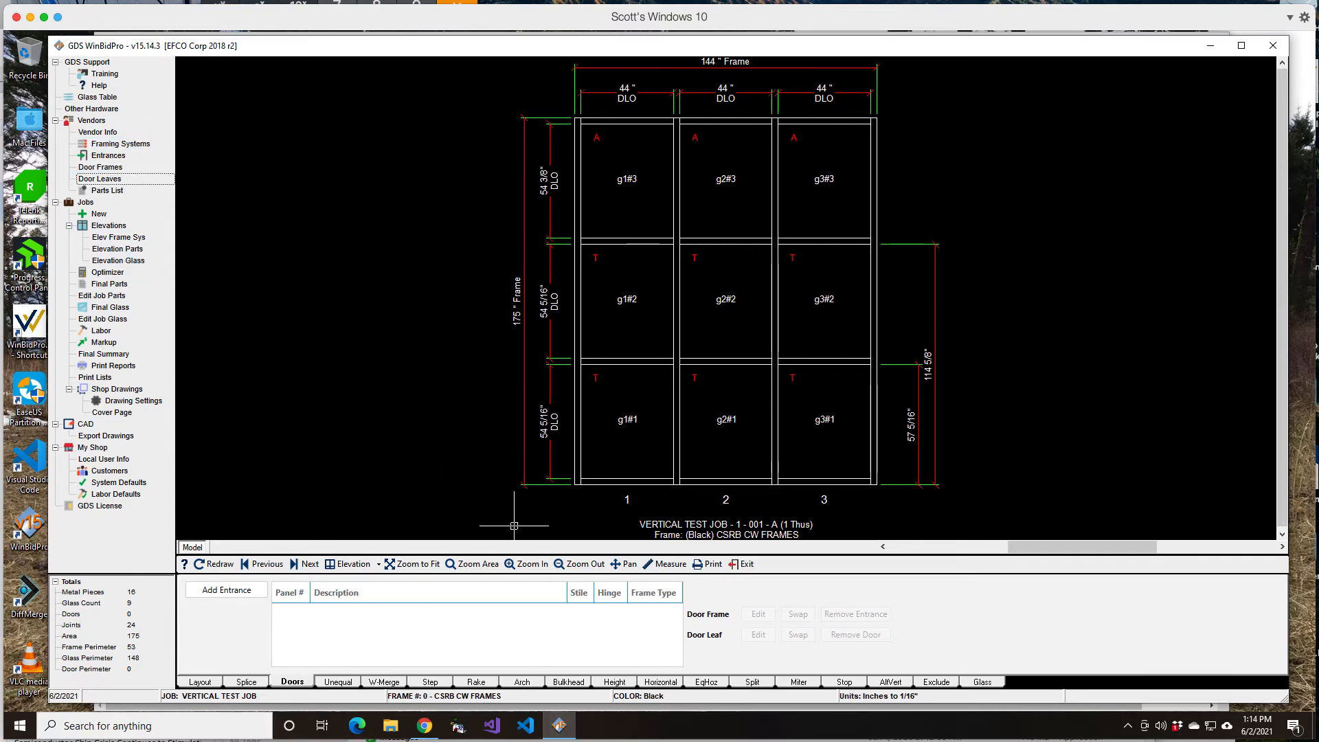
pyautogui.rightClick(645, 741)
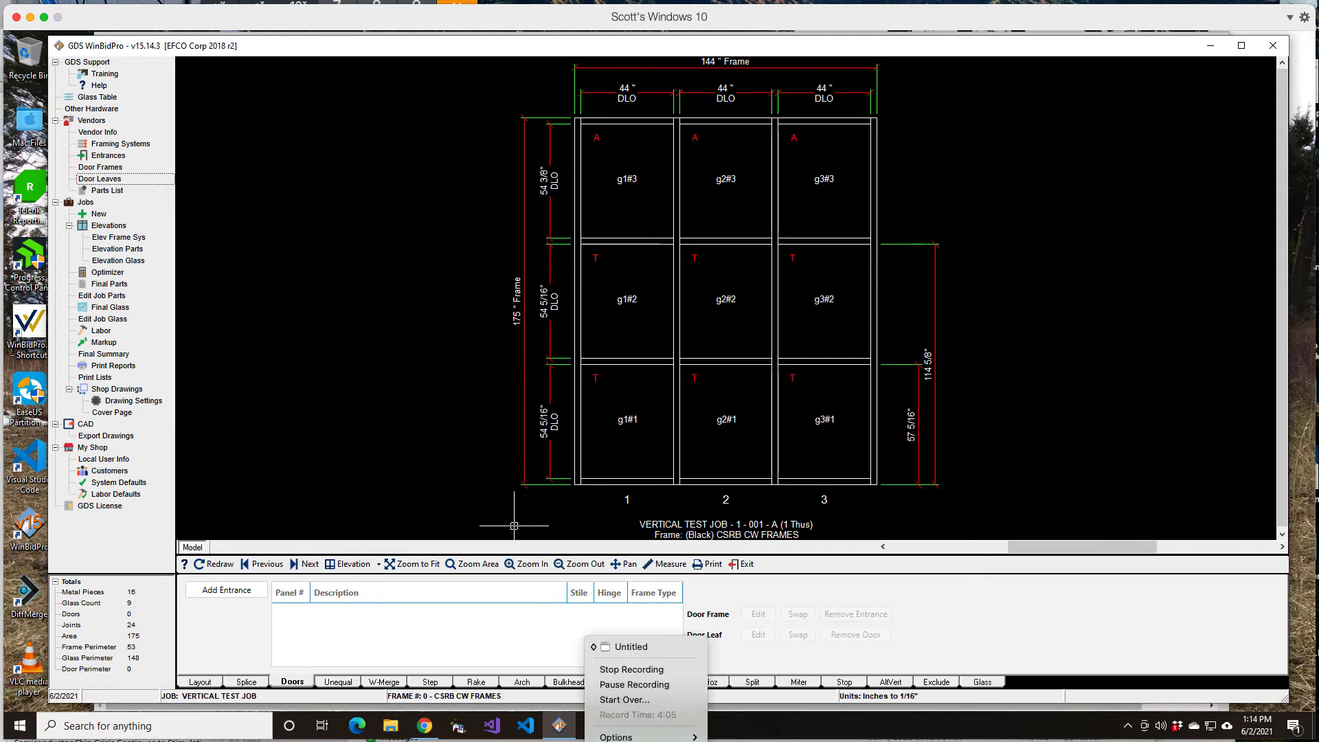
pyautogui.click(627, 686)
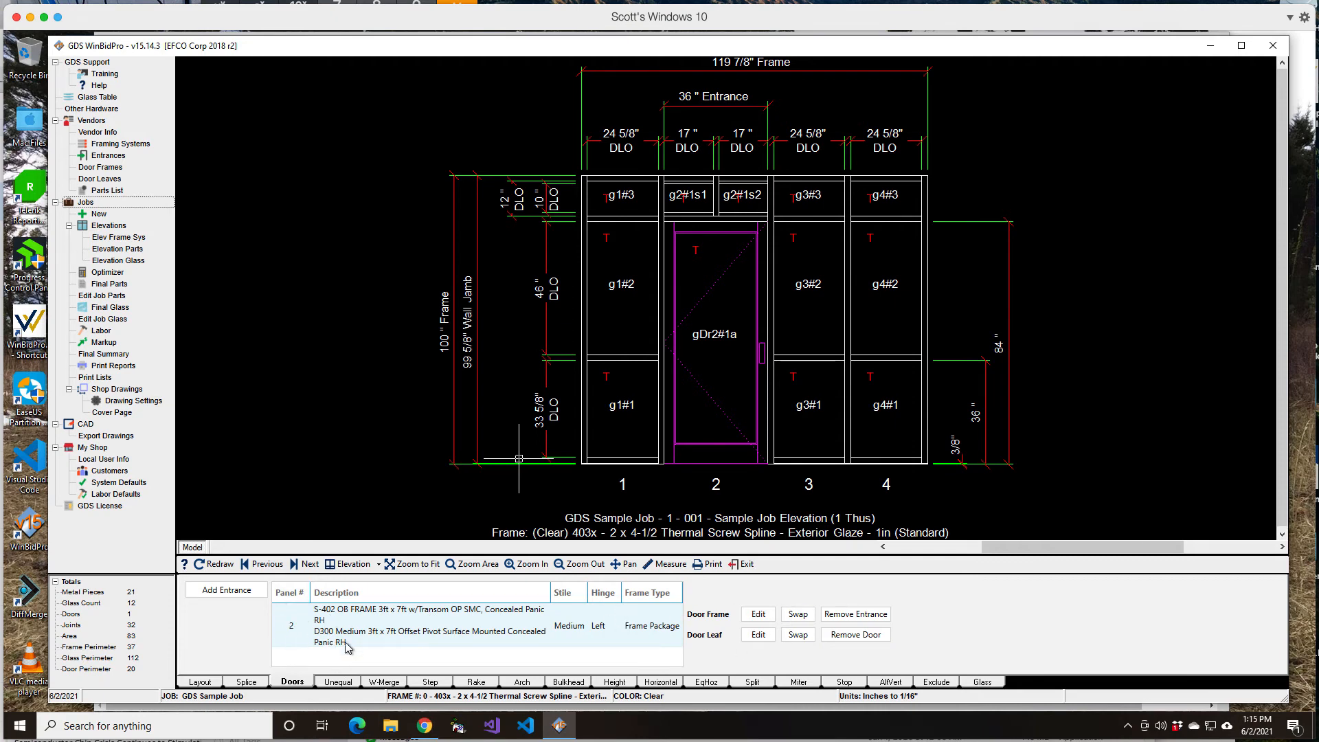
# Step: Show the layout settings of the GDS Sample Job elevation
pyautogui.click(200, 682)
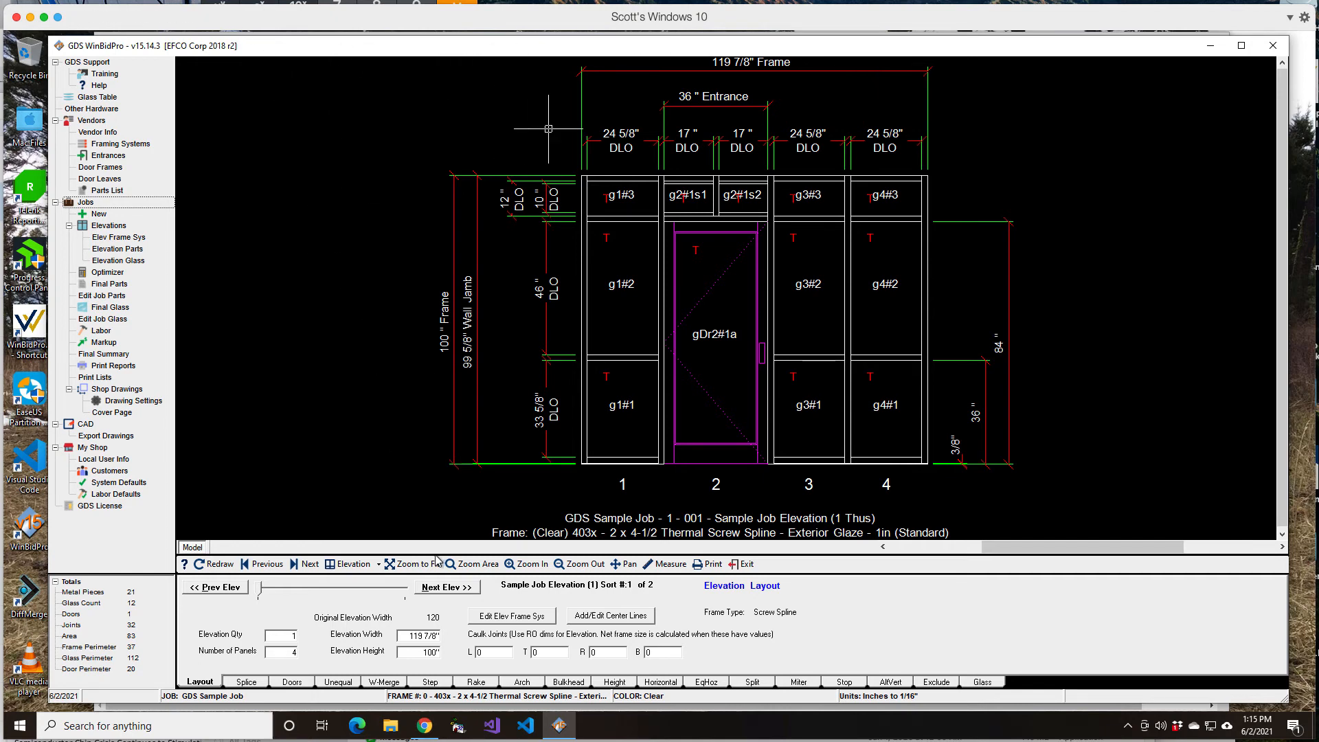
# Step: Switch to Chrome and skim the WinBidPro change log through the 15.13 releases, returning to the newest entry
pyautogui.click(424, 724)
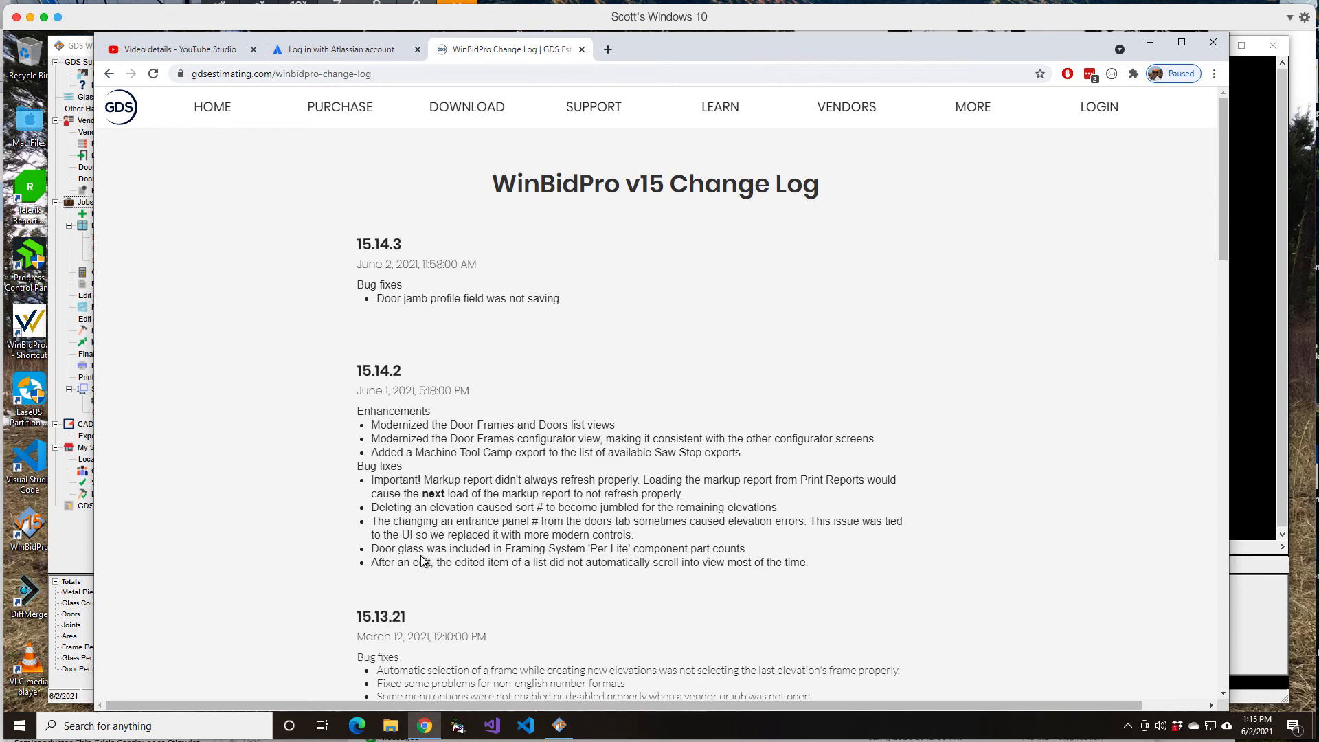
pyautogui.scroll(-10, 389, 471)
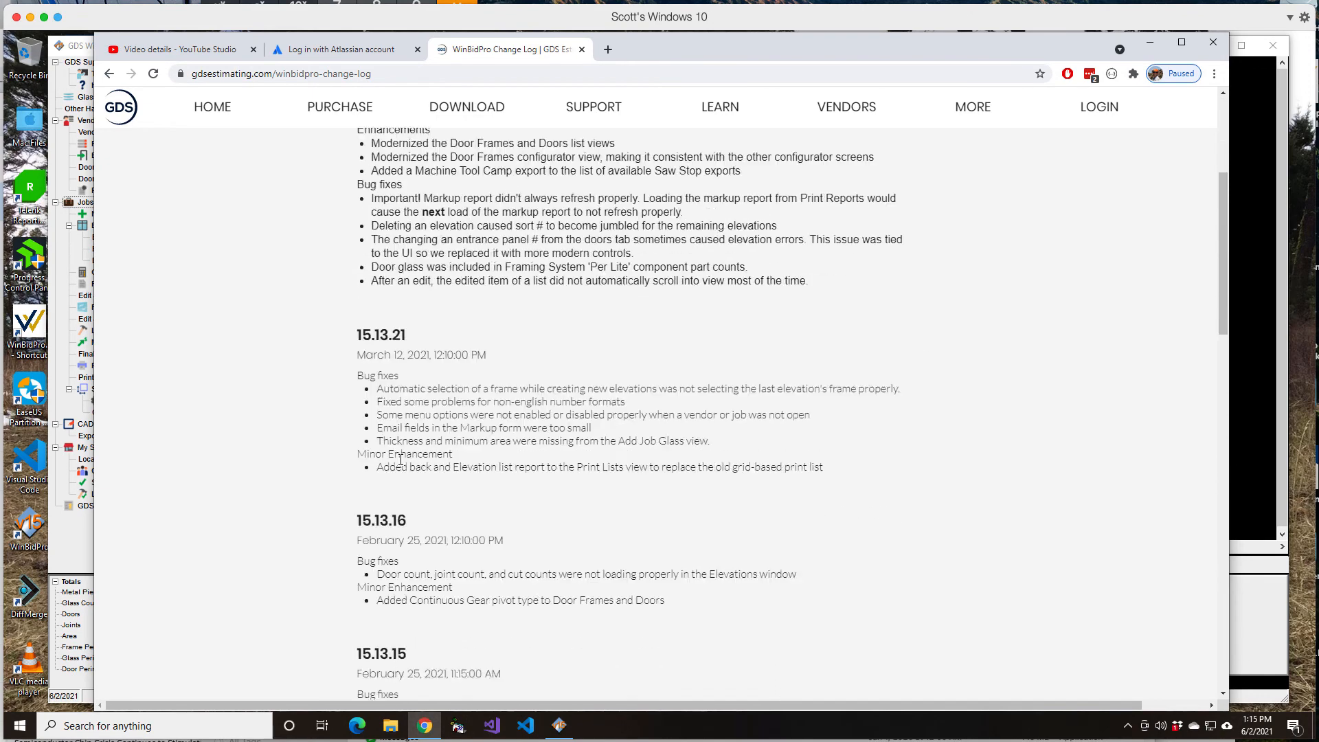
pyautogui.scroll(9, 433, 514)
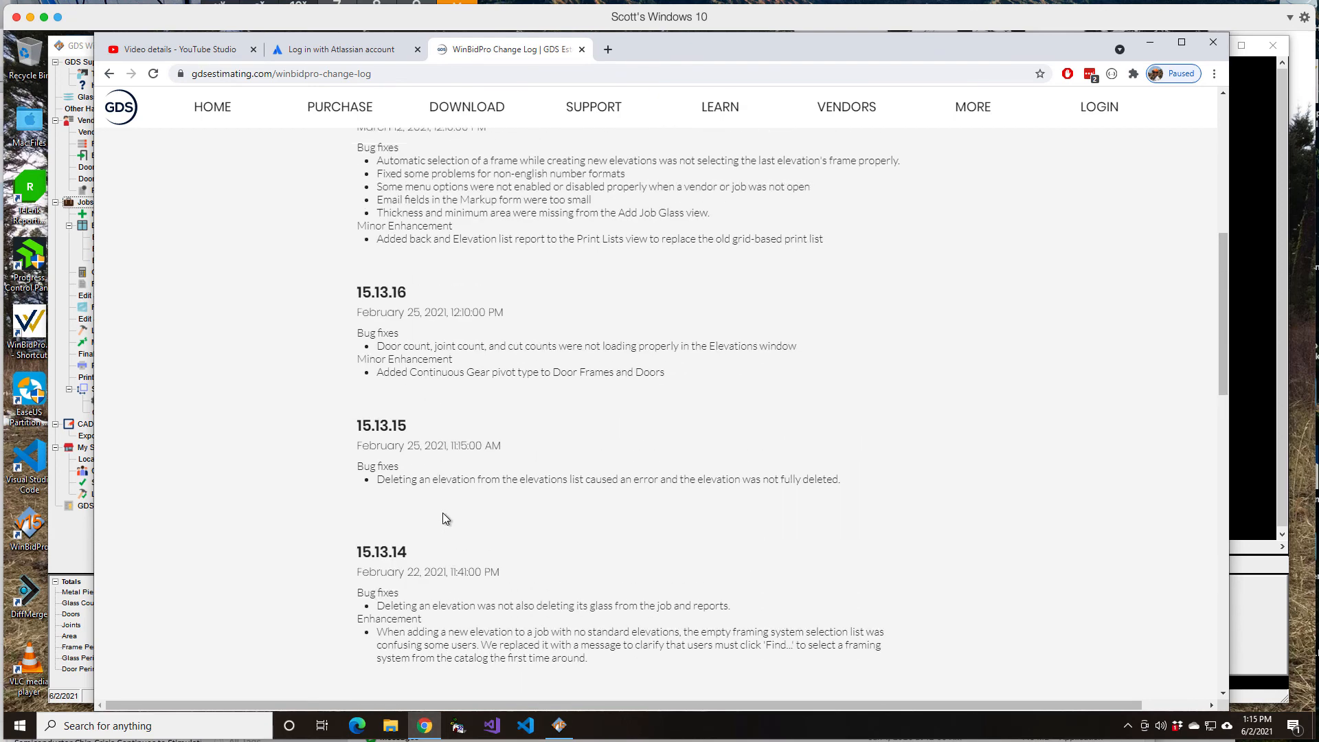
pyautogui.scroll(2, 430, 496)
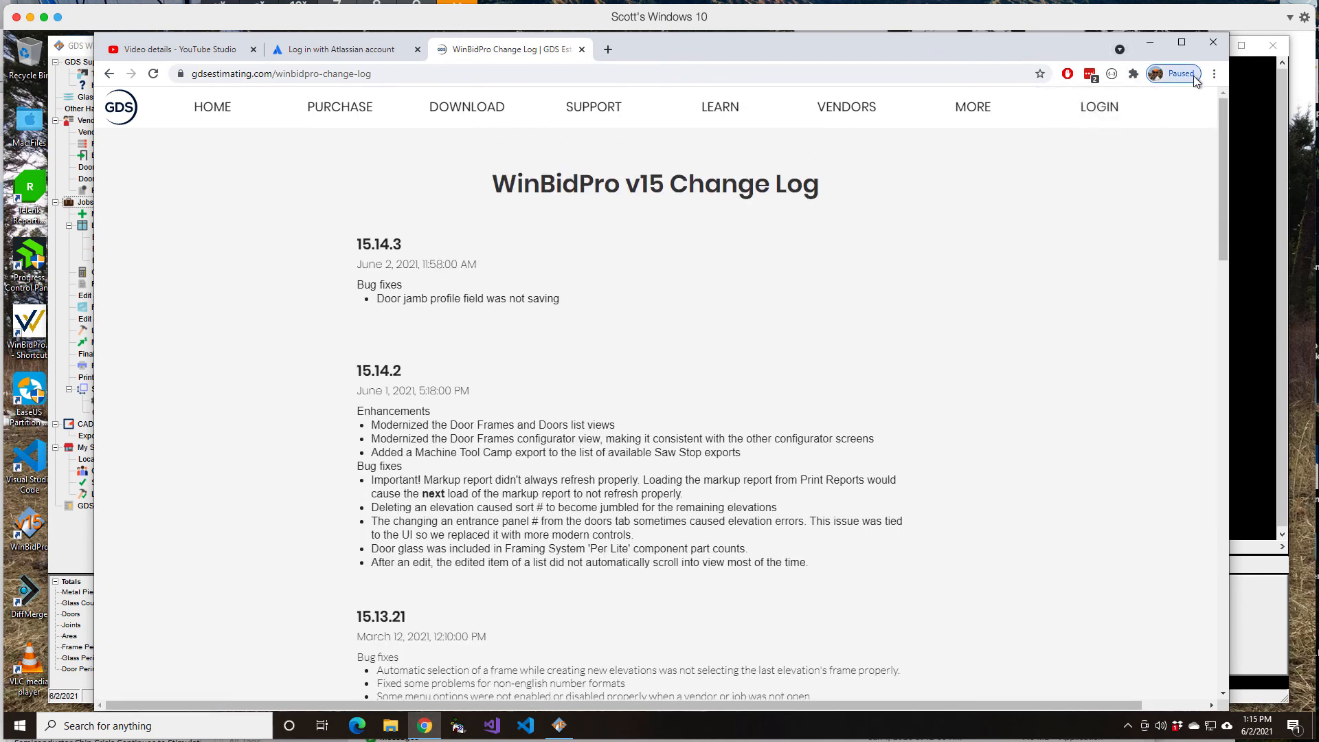
pyautogui.click(1214, 74)
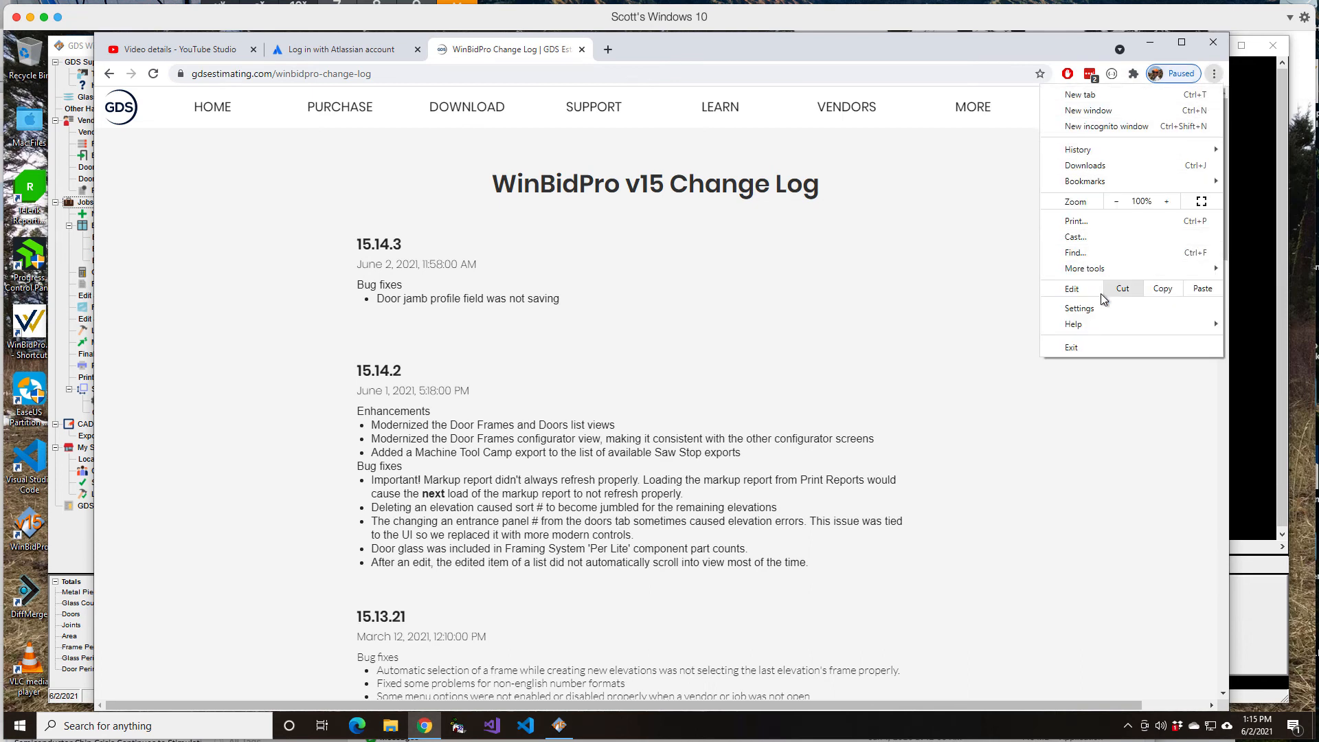
pyautogui.click(921, 202)
pyautogui.hotkey('ctrl', 'f')
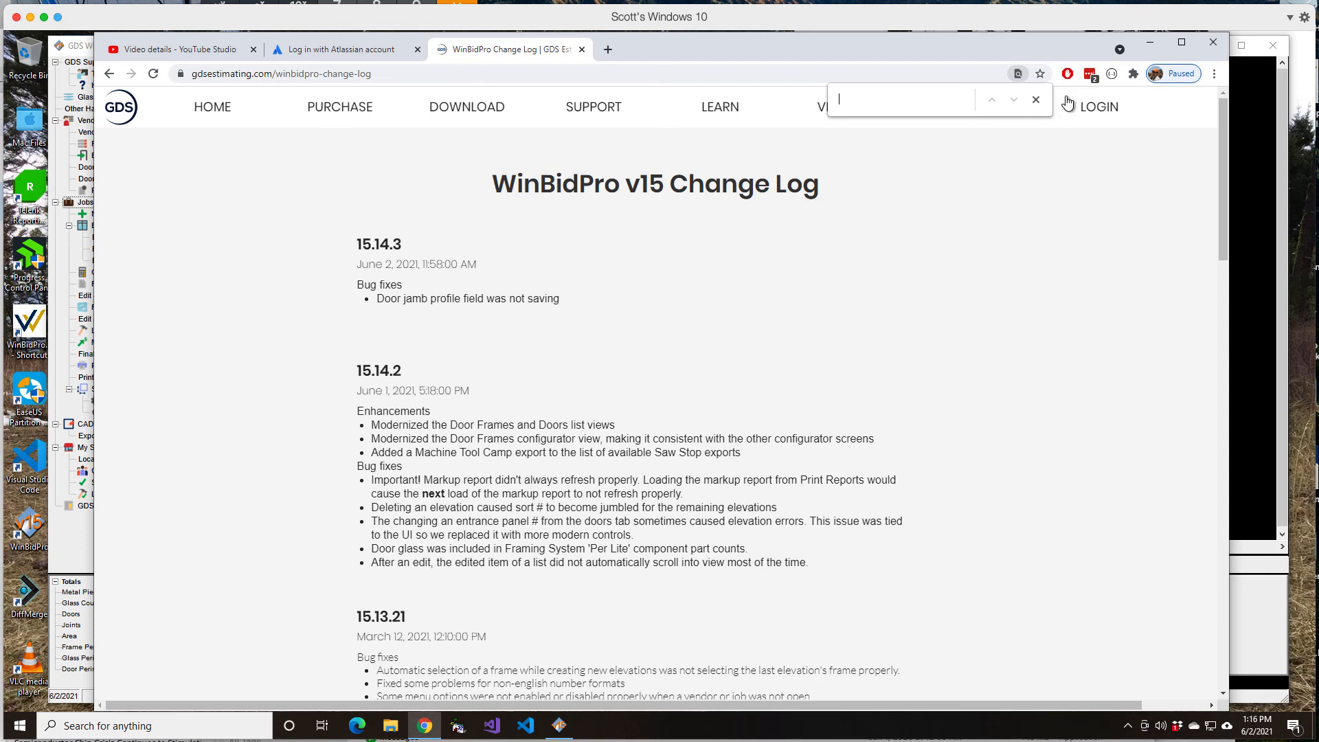
pyautogui.click(1035, 99)
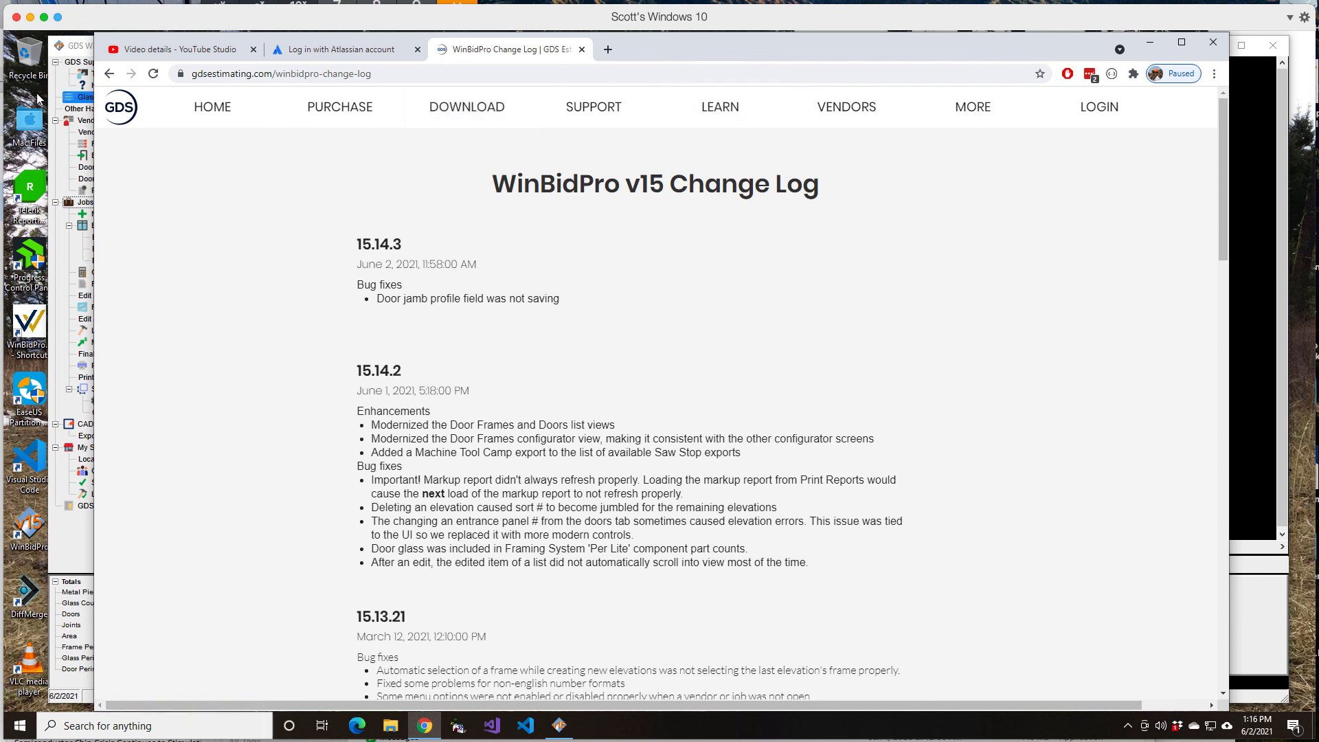
# Step: Switch back to WinBidPro with the sample job elevation displayed
pyautogui.click(81, 48)
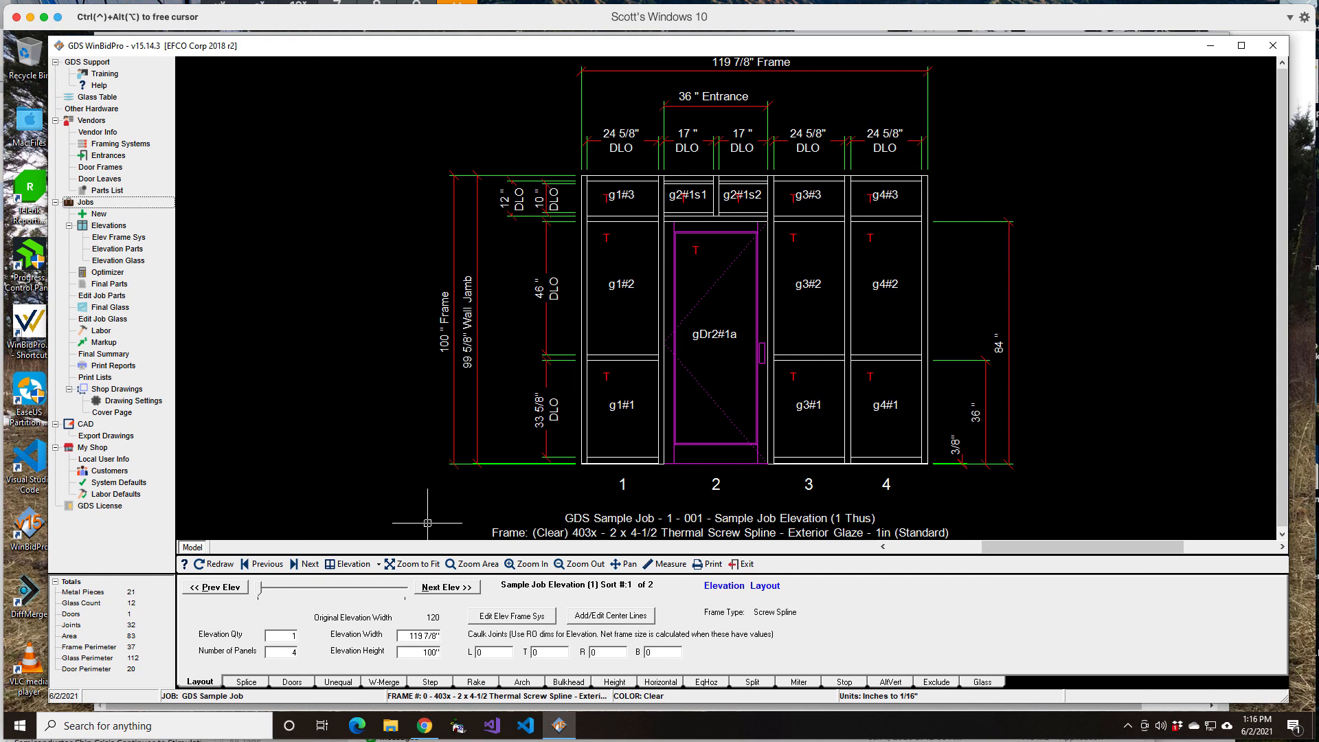
pyautogui.rightClick(645, 740)
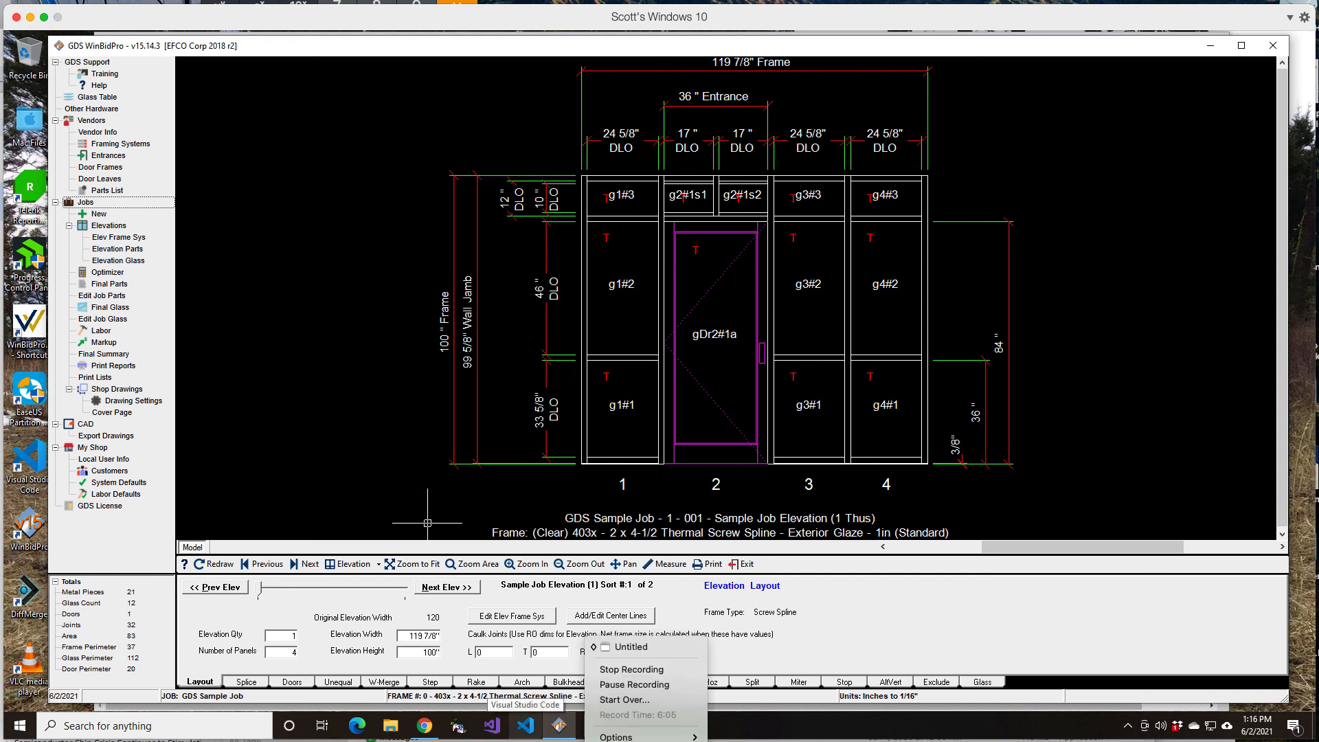